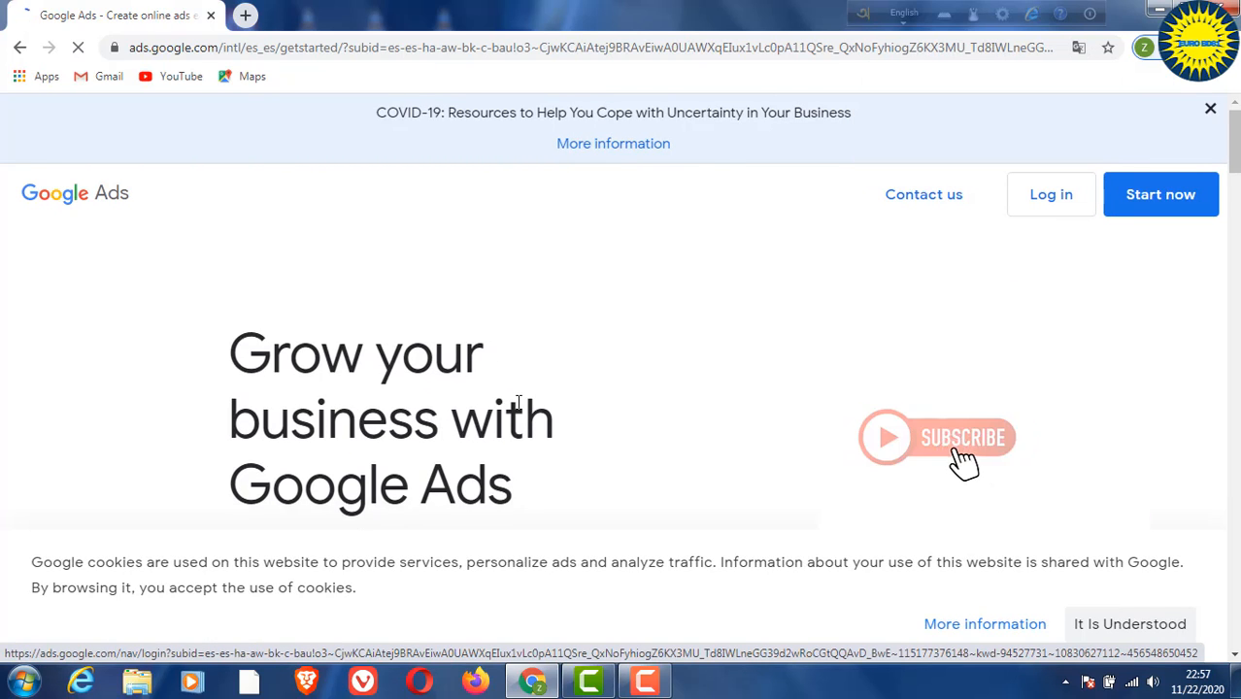
- Look over the Google Ads landing page and start the sign-up for a new advertising account
scroll(471, 359, "down", 2)
scroll(471, 364, "up", 2)
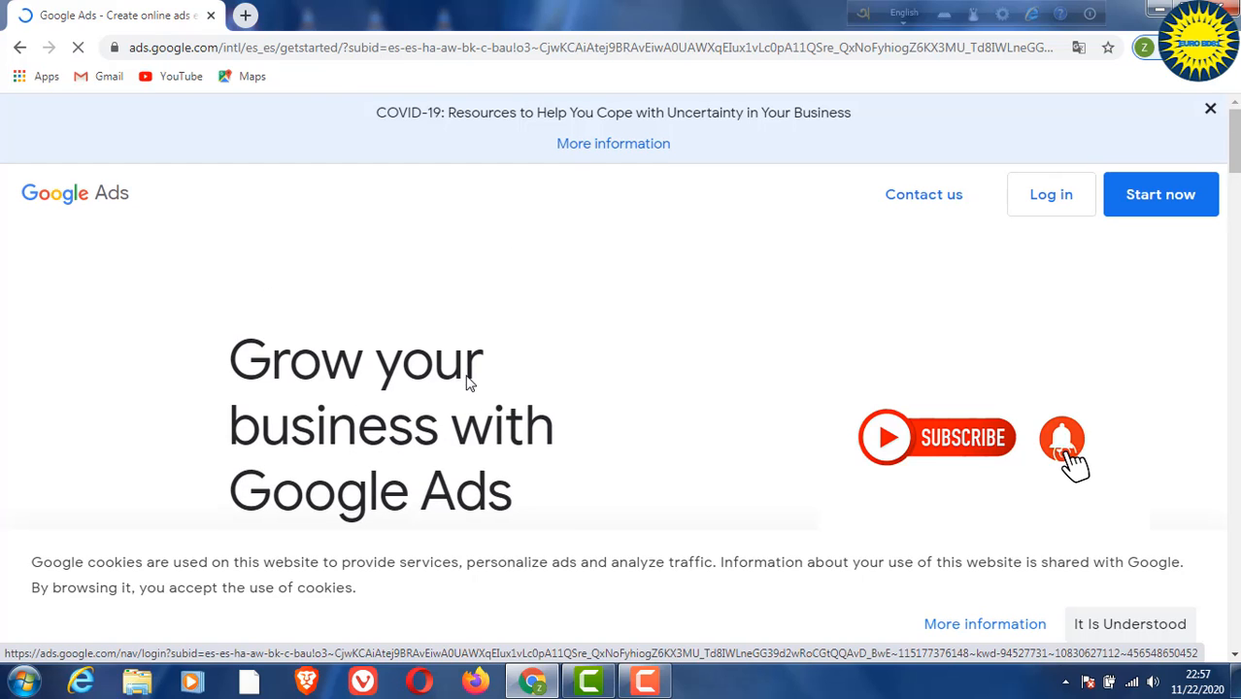
scroll(472, 373, "down", 2)
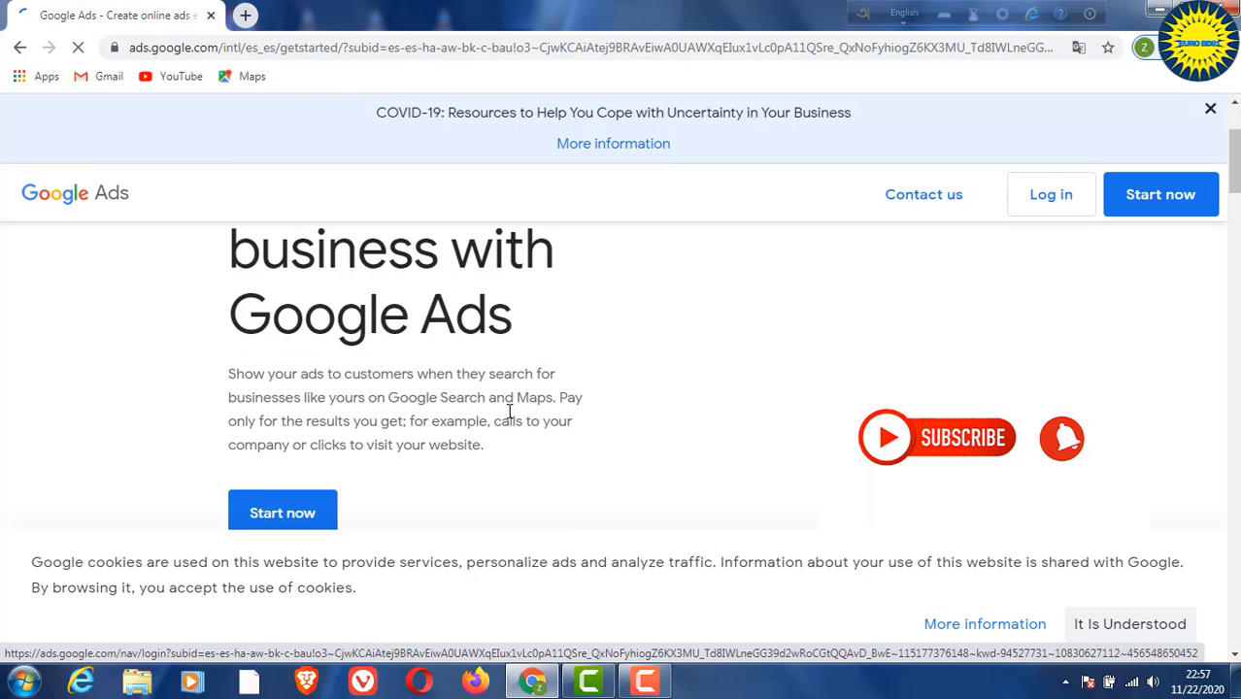
scroll(293, 484, "down", 2)
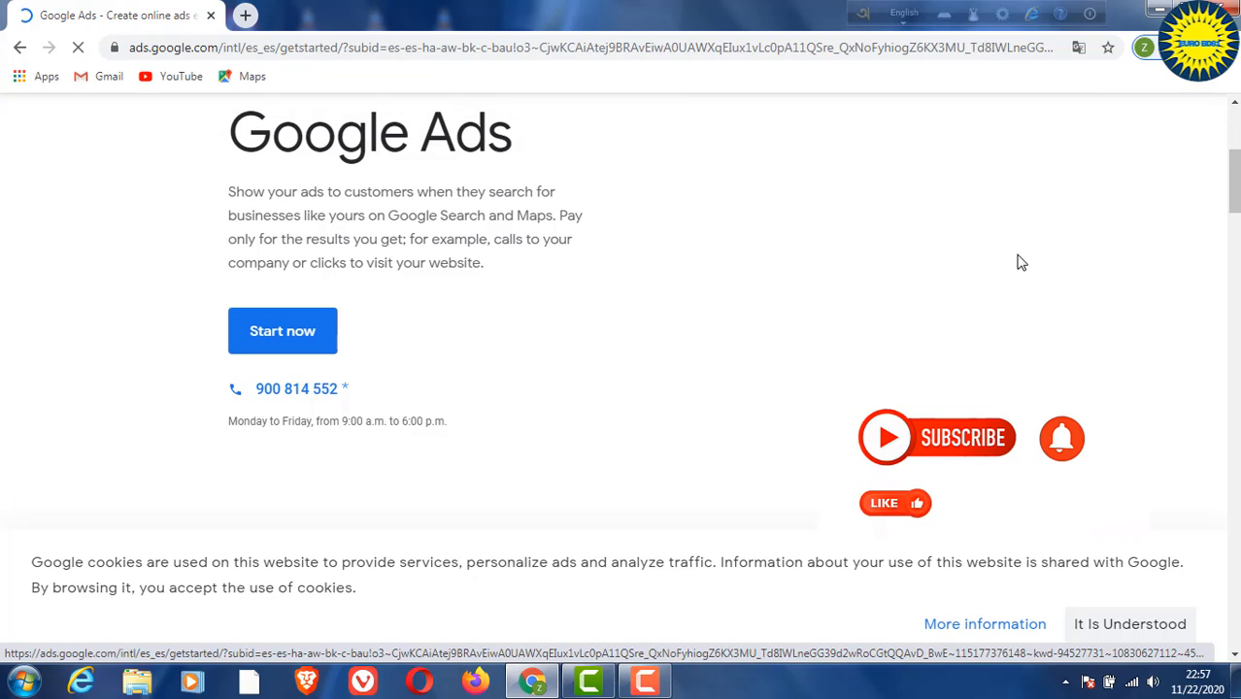
scroll(1020, 258, "up", 3)
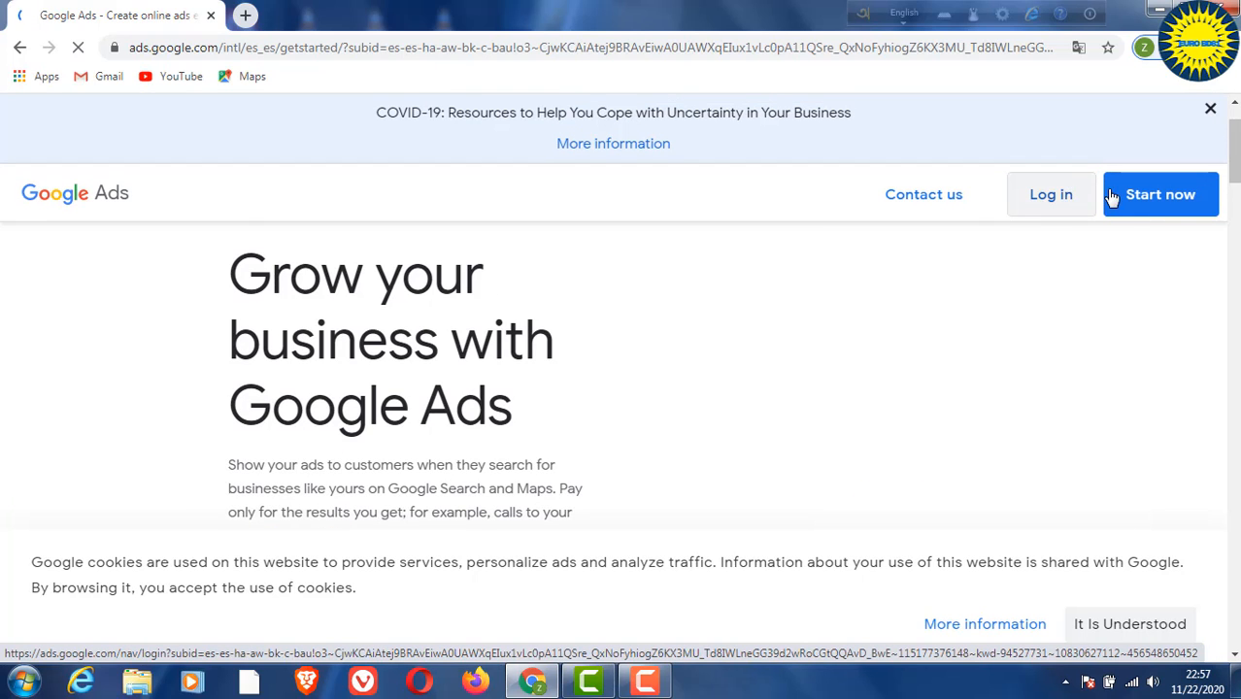
scroll(752, 326, "down", 2)
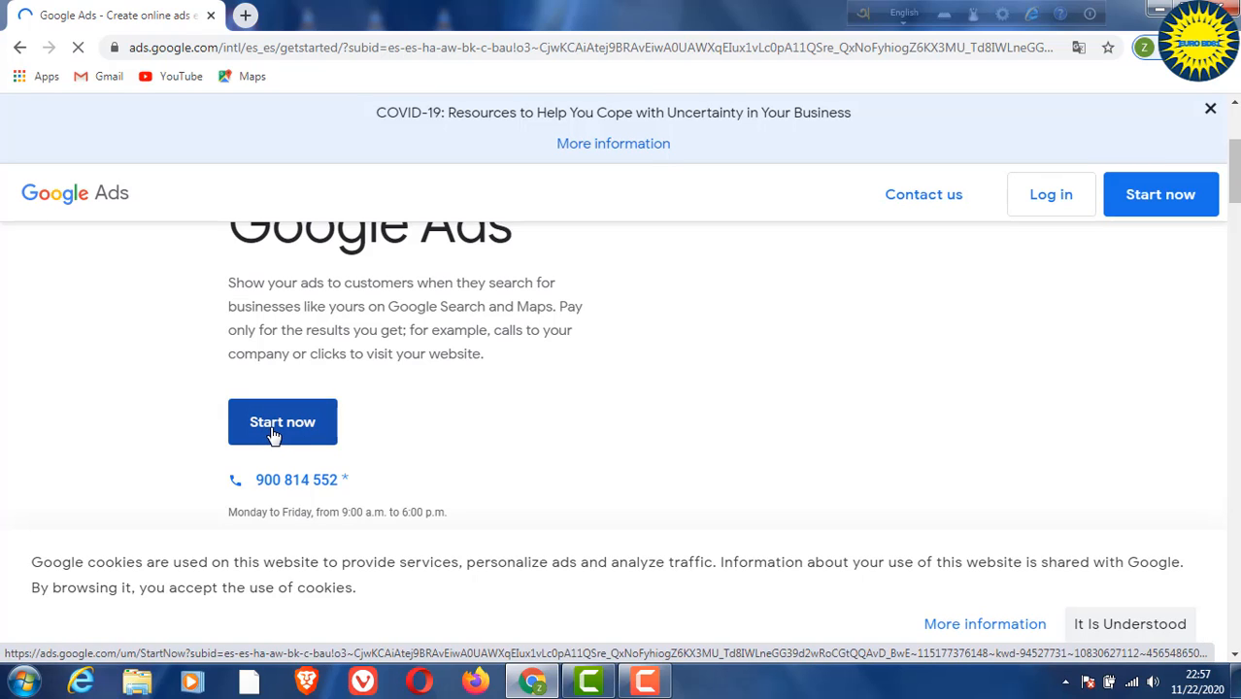
left_click(274, 434)
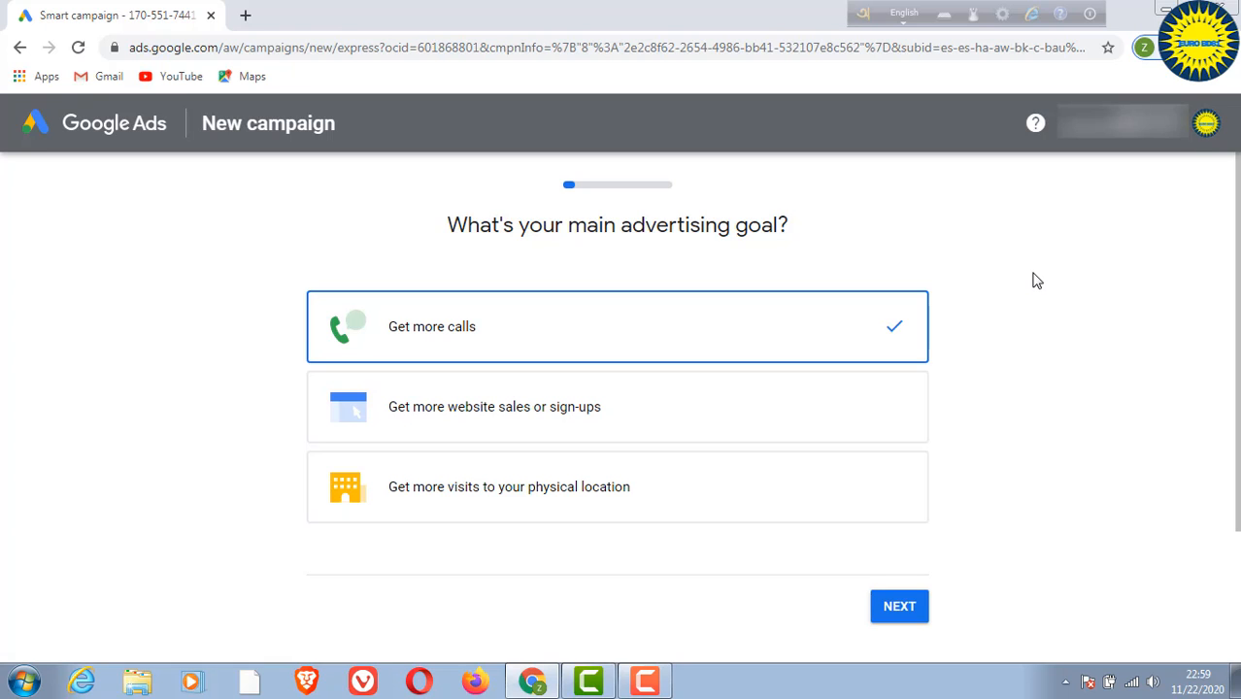
- Review the main advertising goals on offer and switch the campaign setup to Expert Mode
scroll(1024, 386, "down", 2)
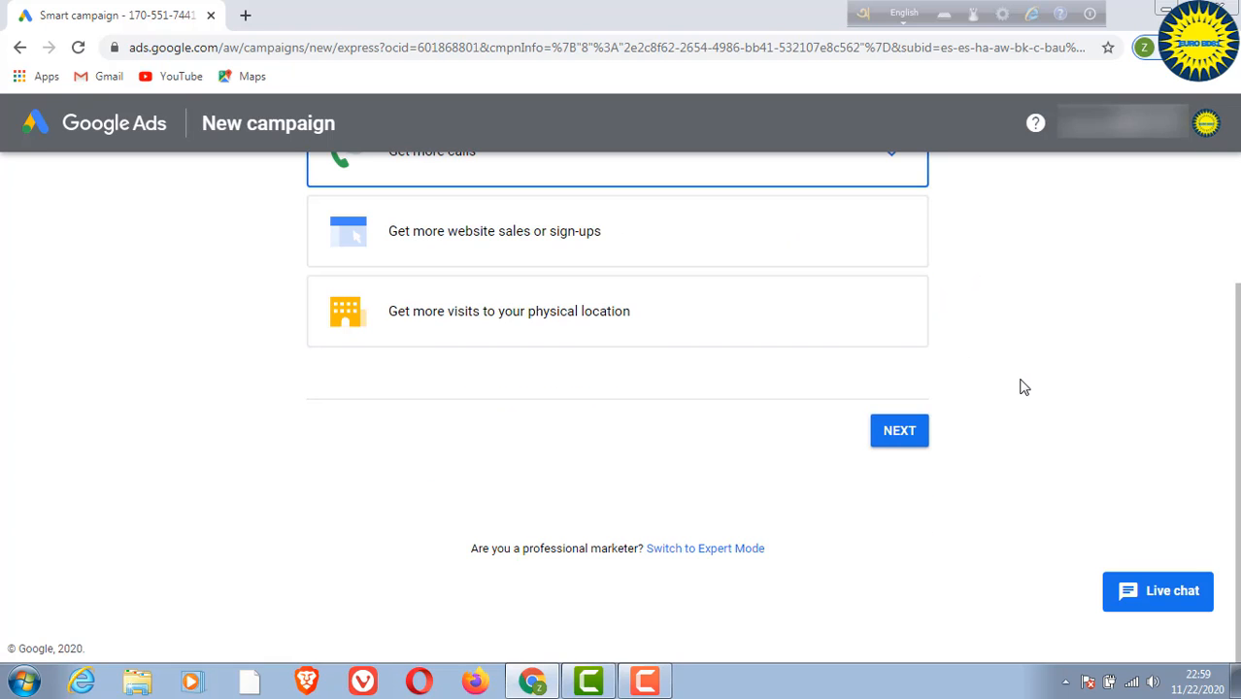
scroll(464, 340, "up", 2)
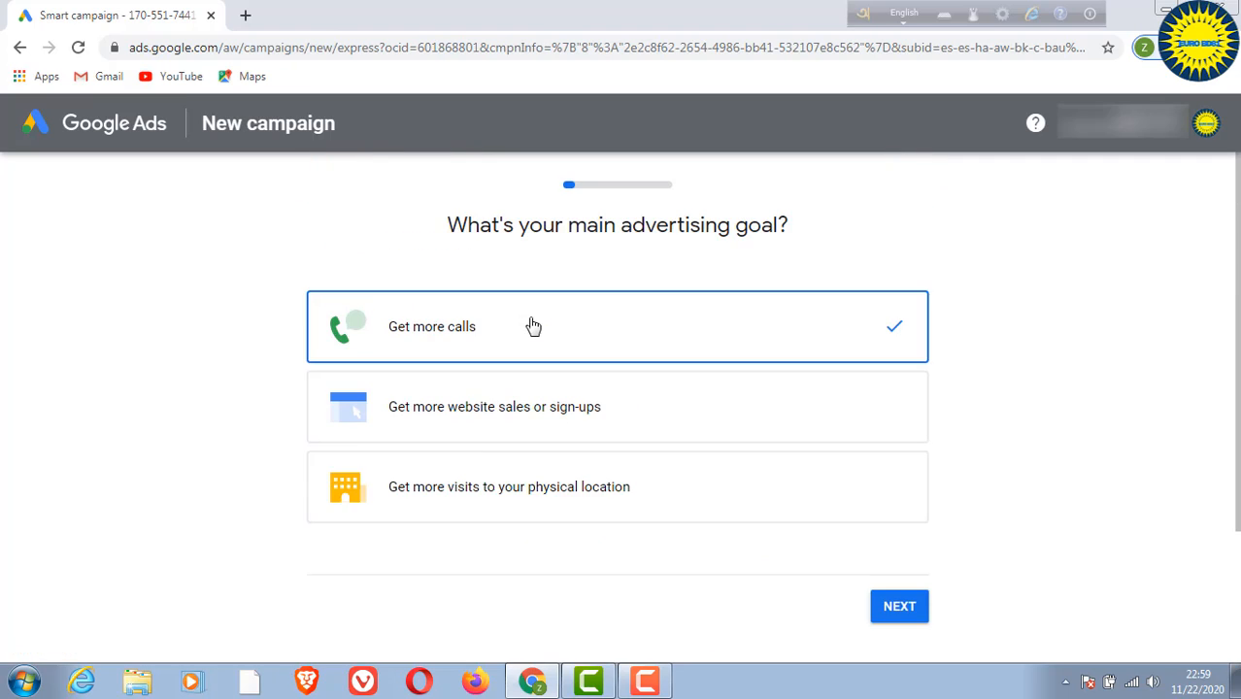
scroll(499, 466, "down", 2)
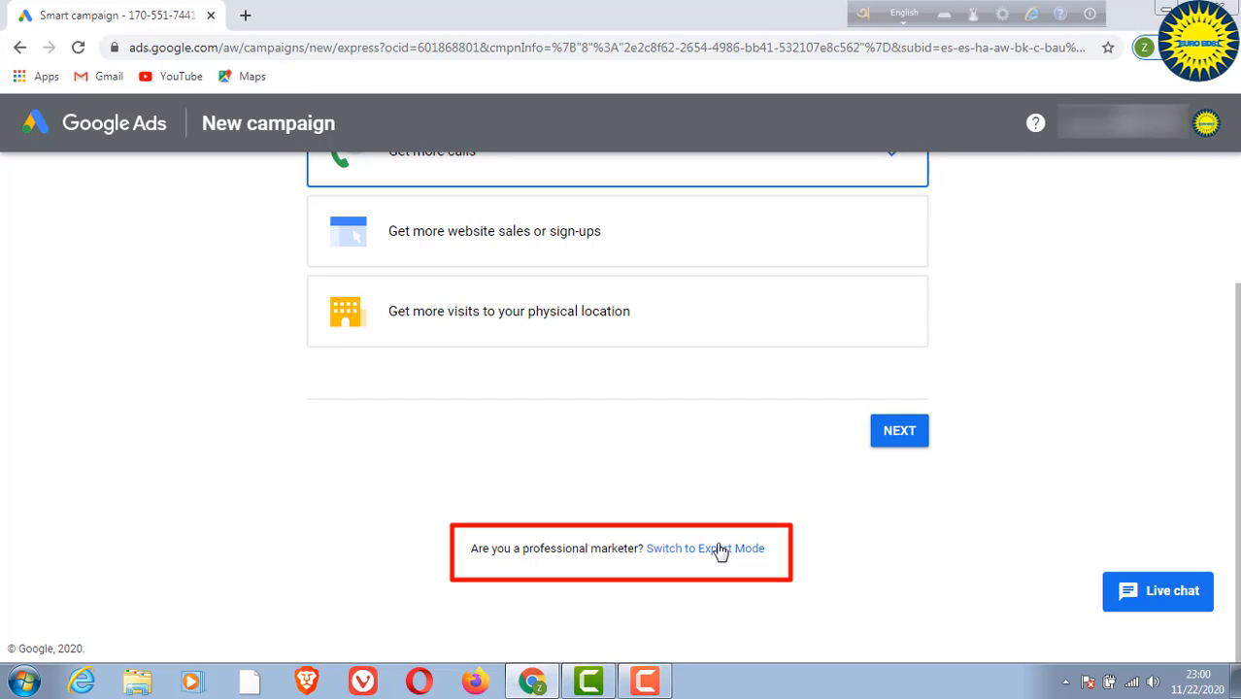
left_click(720, 549)
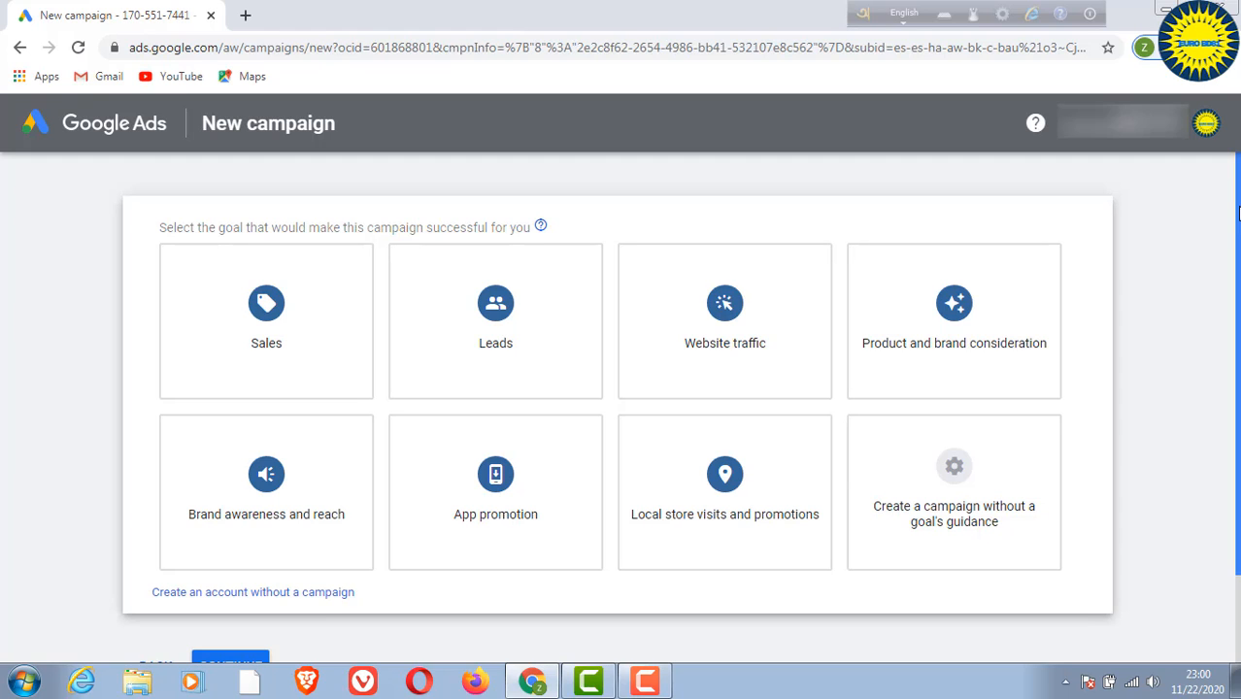
- Create an account without a campaign and submit its business information with Spain as the billing country
scroll(1239, 214, "down", 1)
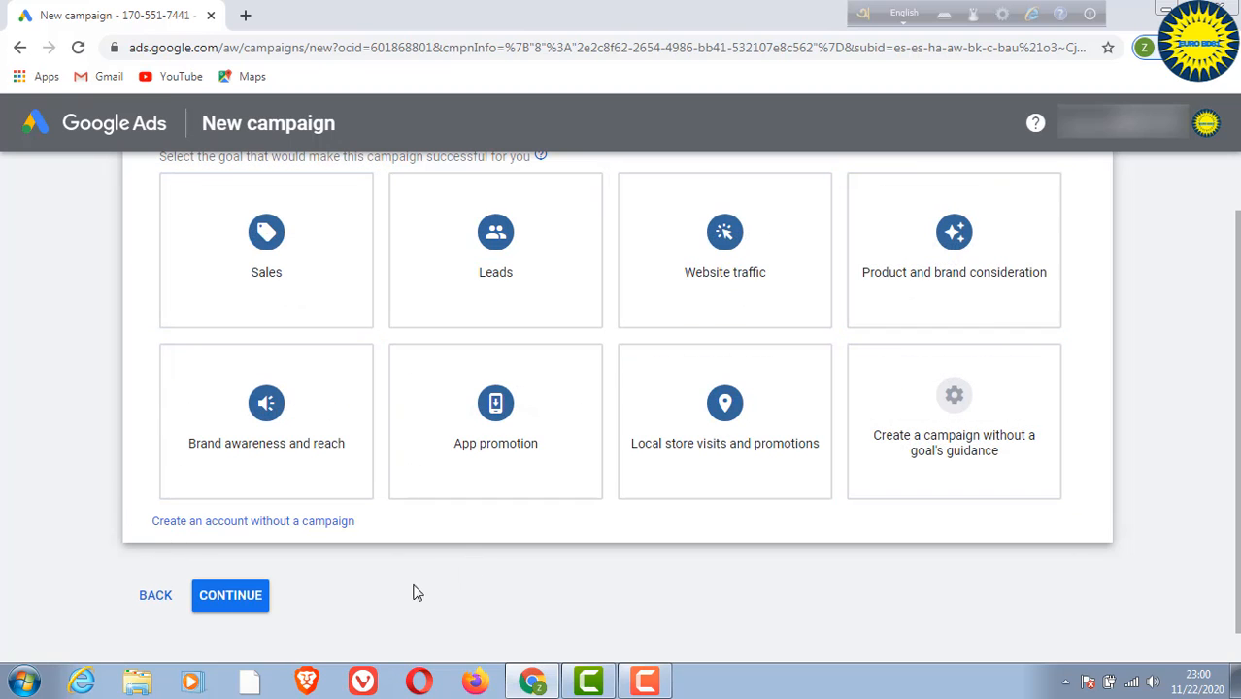
left_click(307, 525)
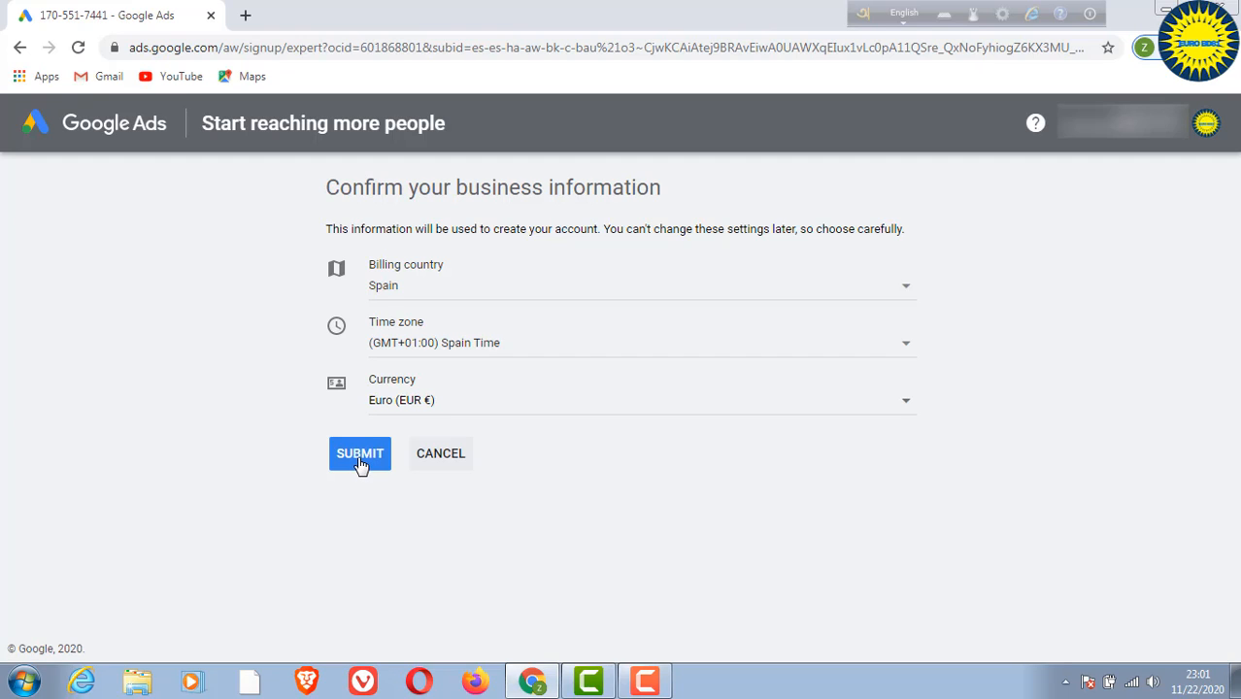
left_click(905, 409)
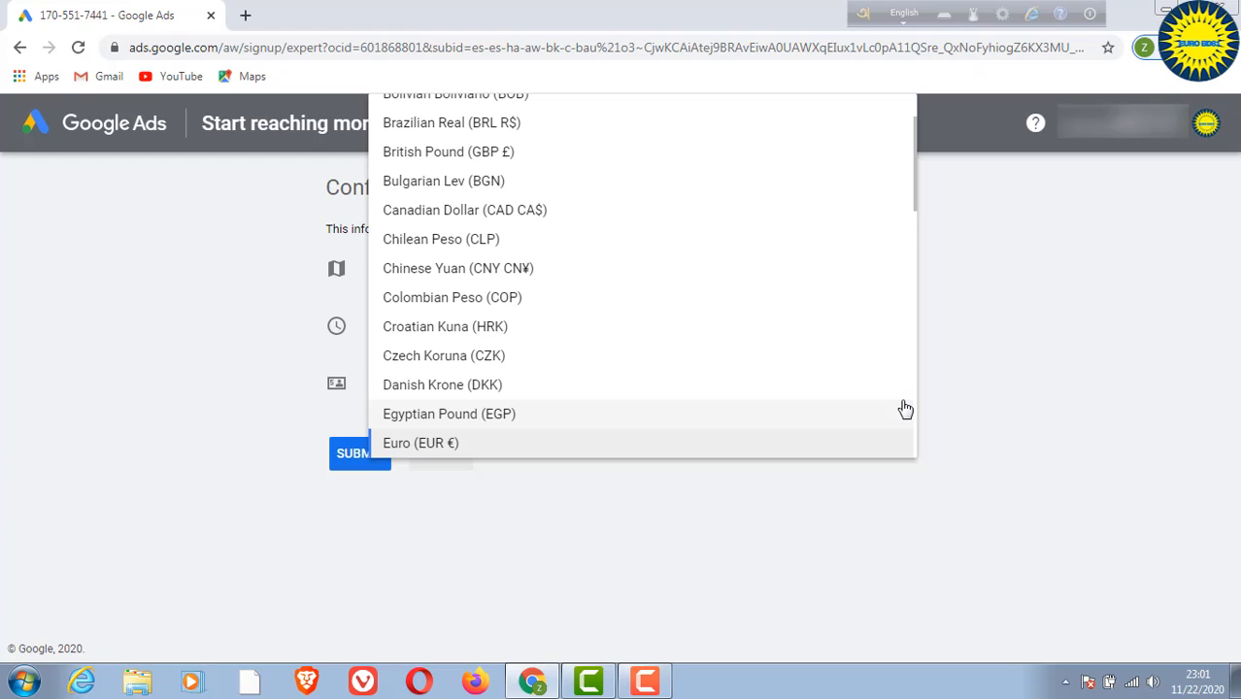
left_click(905, 409)
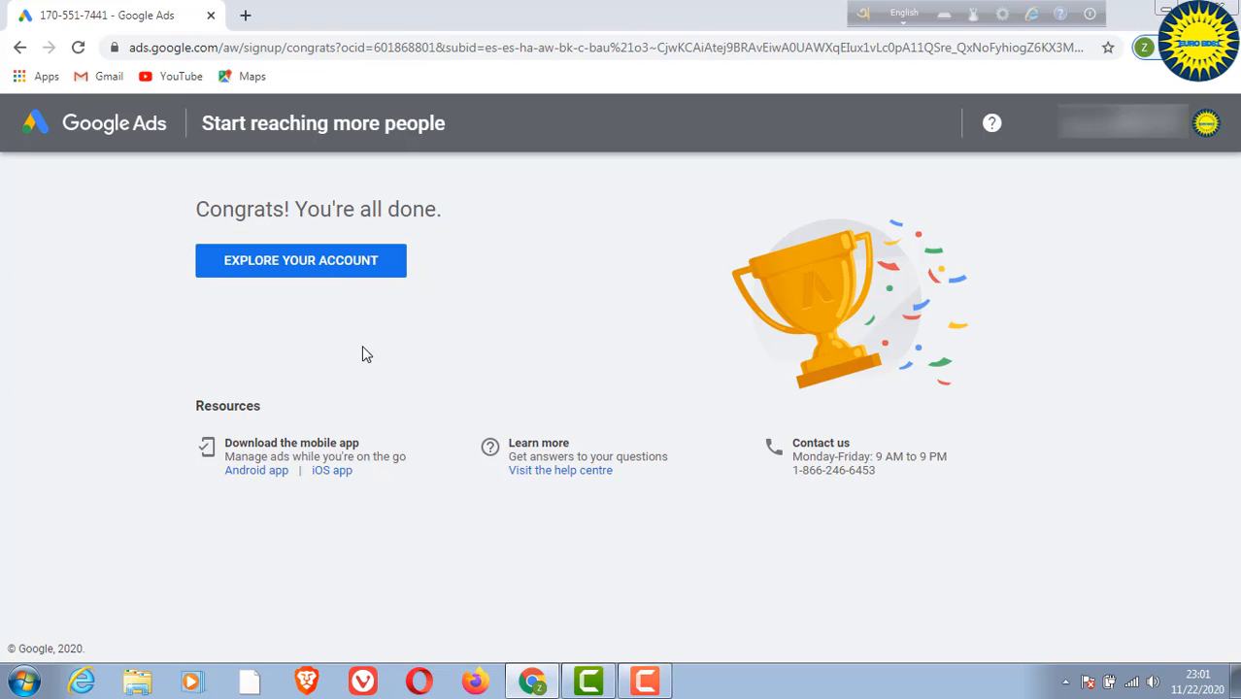
- Open the new account for exploration and go to the Promotions page in its billing settings
left_click(294, 268)
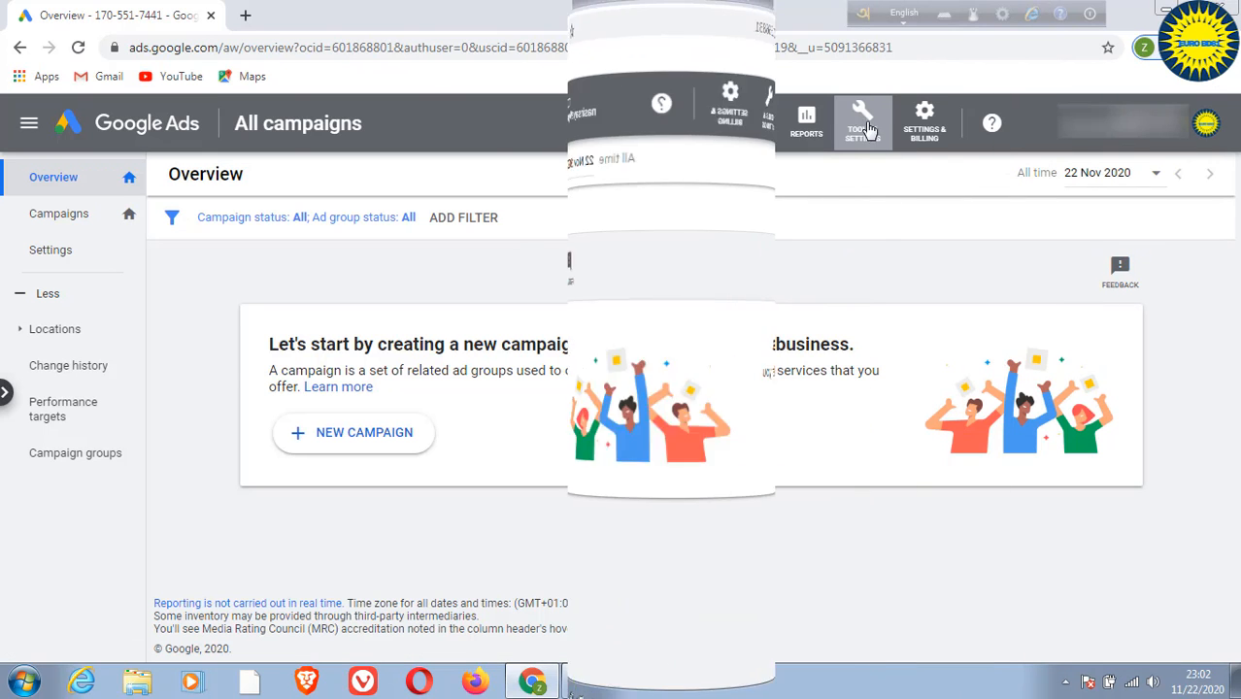
left_click(862, 124)
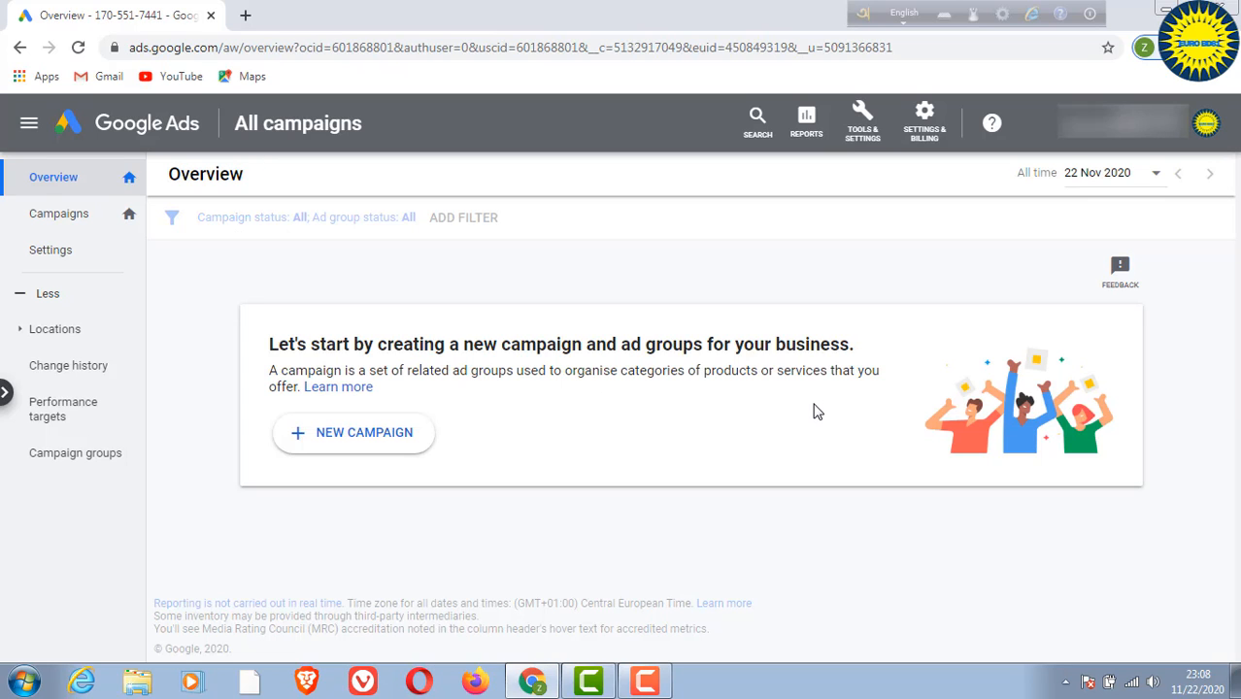
left_click(923, 126)
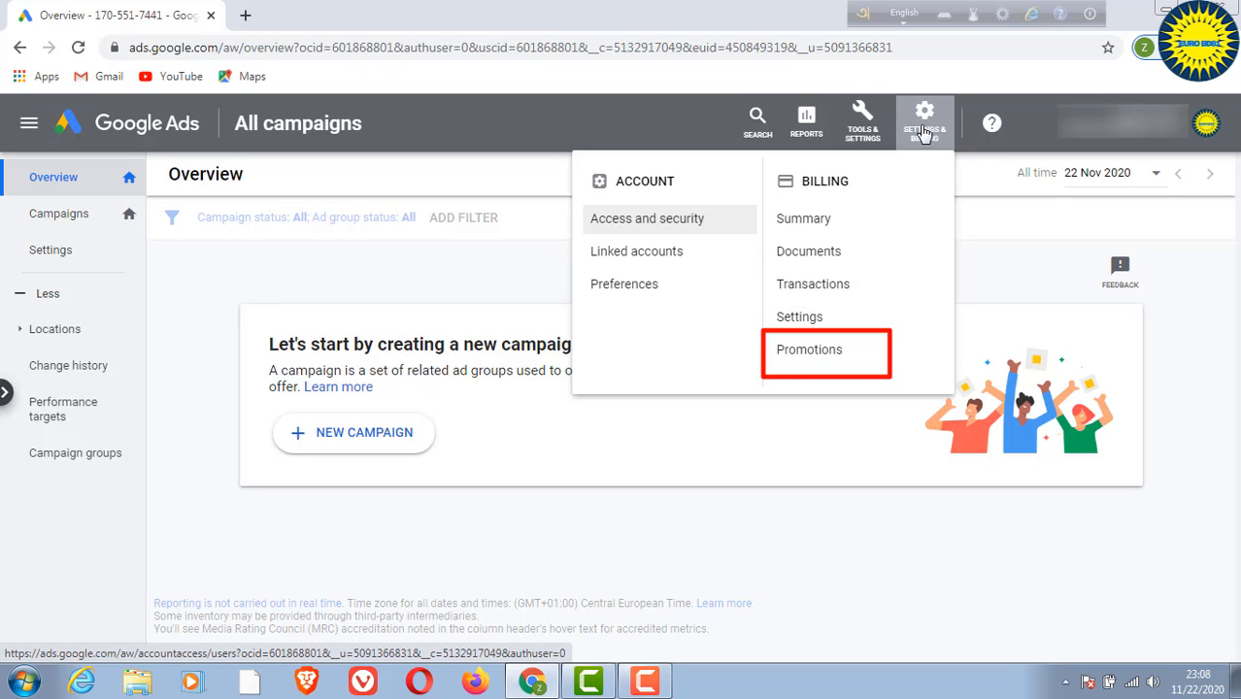
left_click(814, 356)
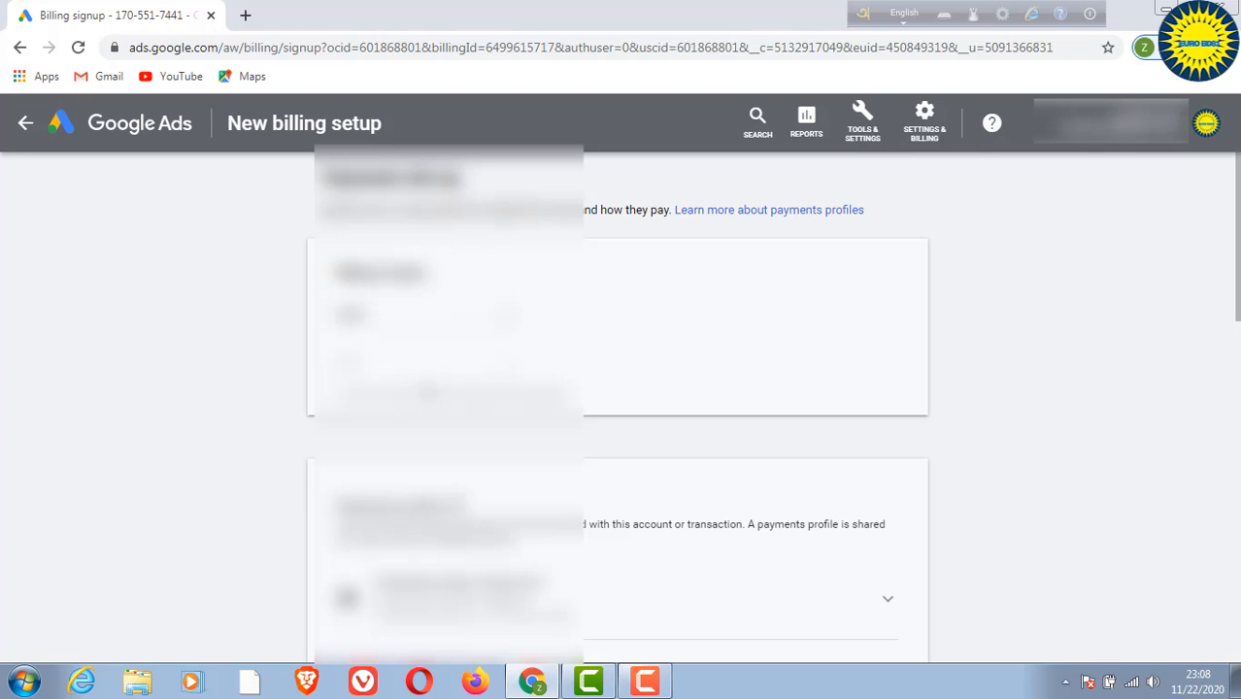
- Expand the payments profile selection in the new billing setup to show the available profile choices
left_click(476, 376)
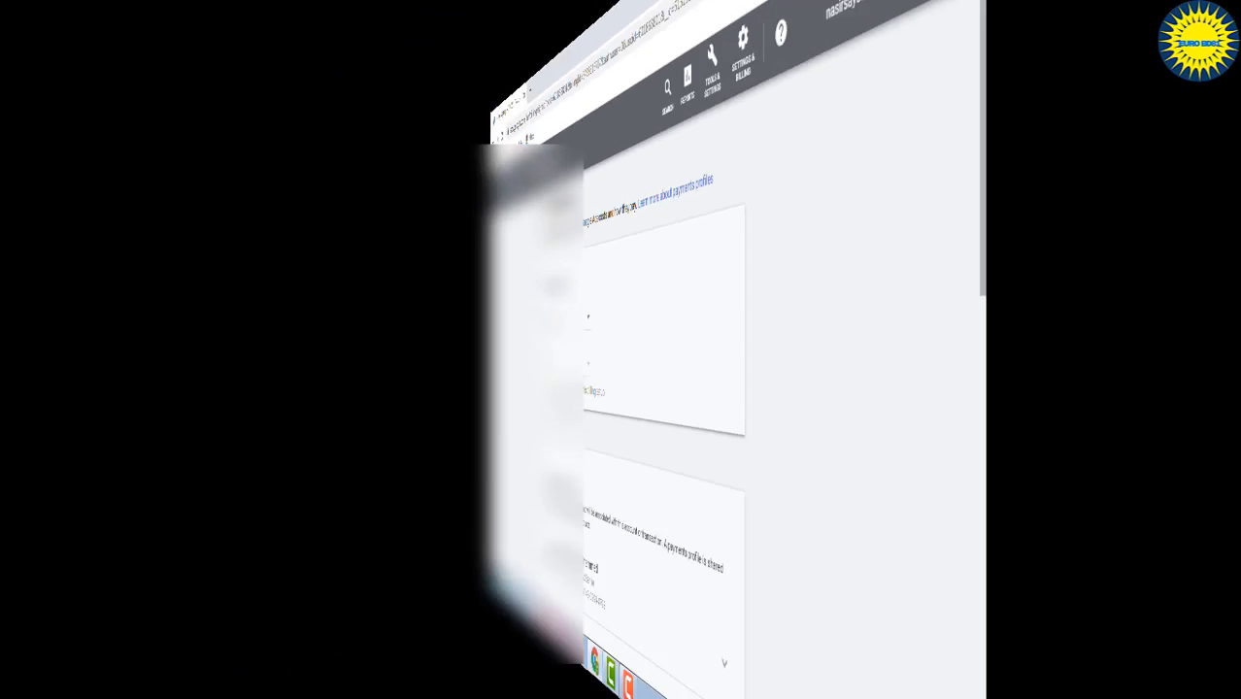
scroll(529, 374, "down", 2)
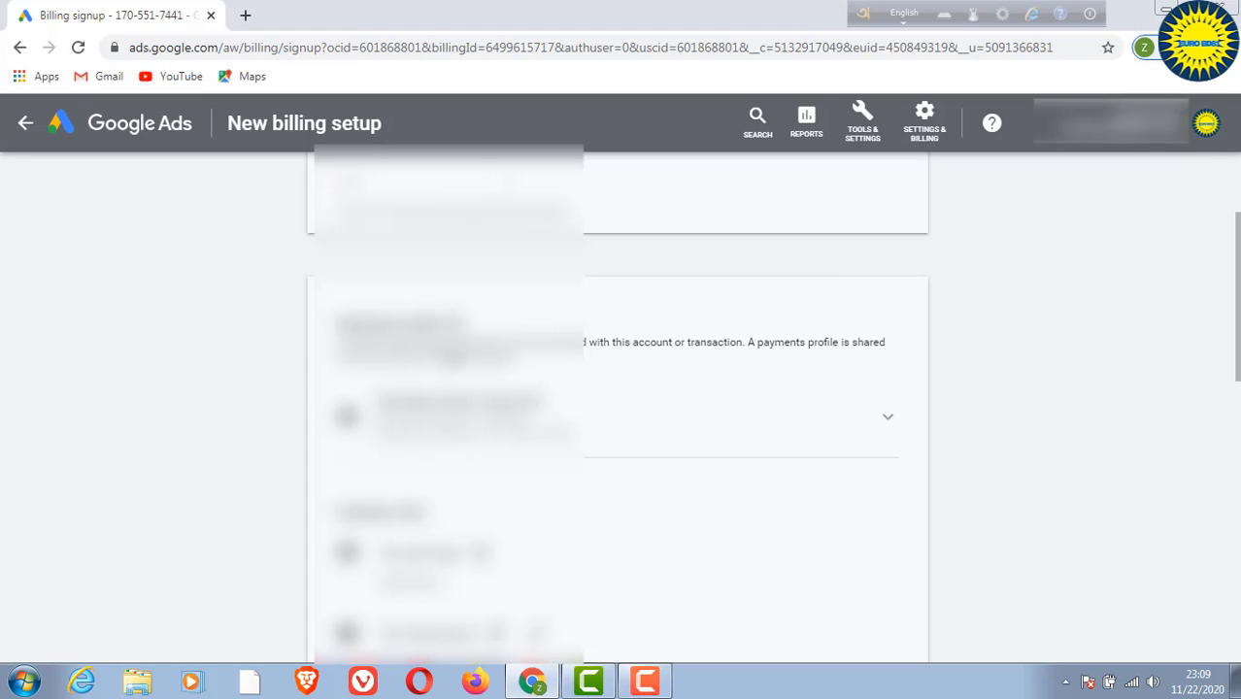
scroll(617, 408, "down", 1)
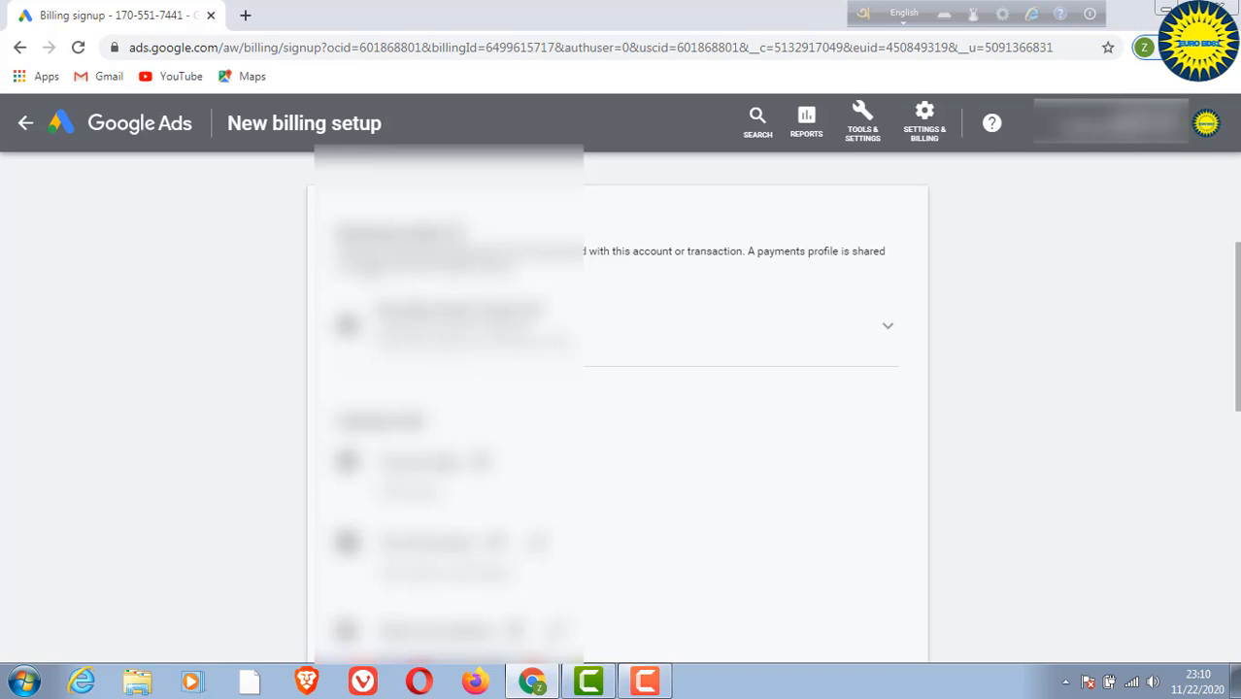
scroll(677, 359, "up", 1)
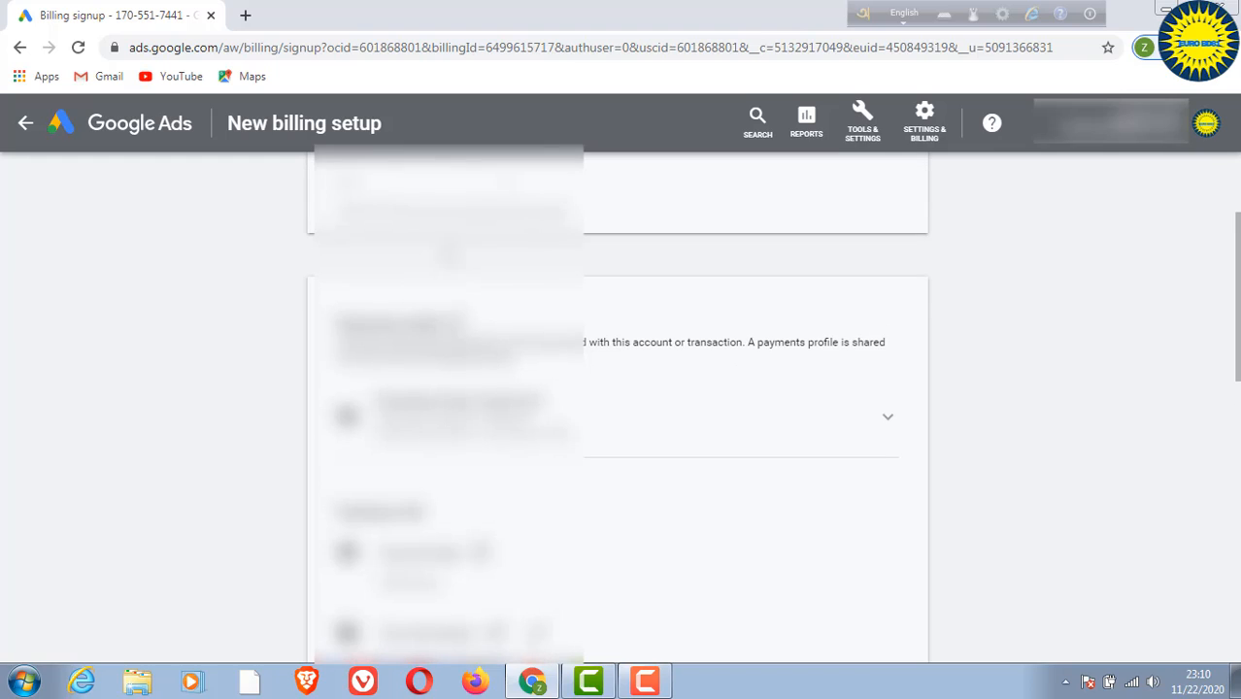
left_click(889, 425)
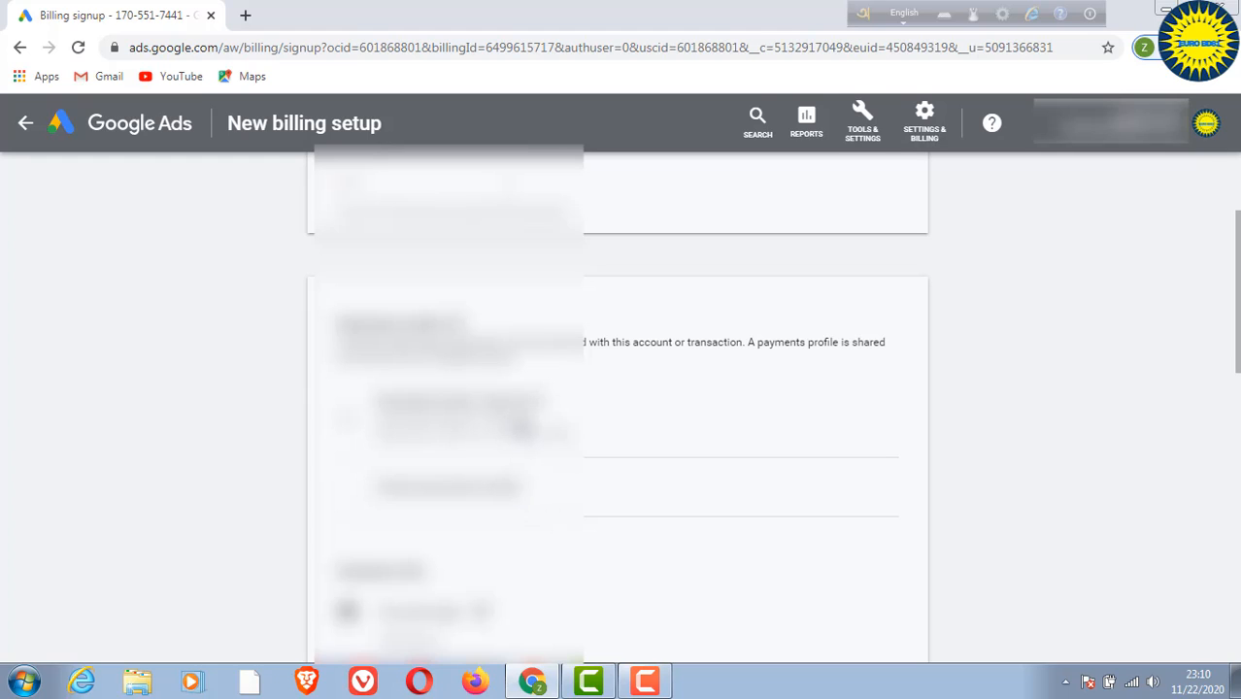
- Examine the billing setup form, including the payments profile explanation, customer details, automatic payment terms and payment method section
scroll(523, 429, "down", 1)
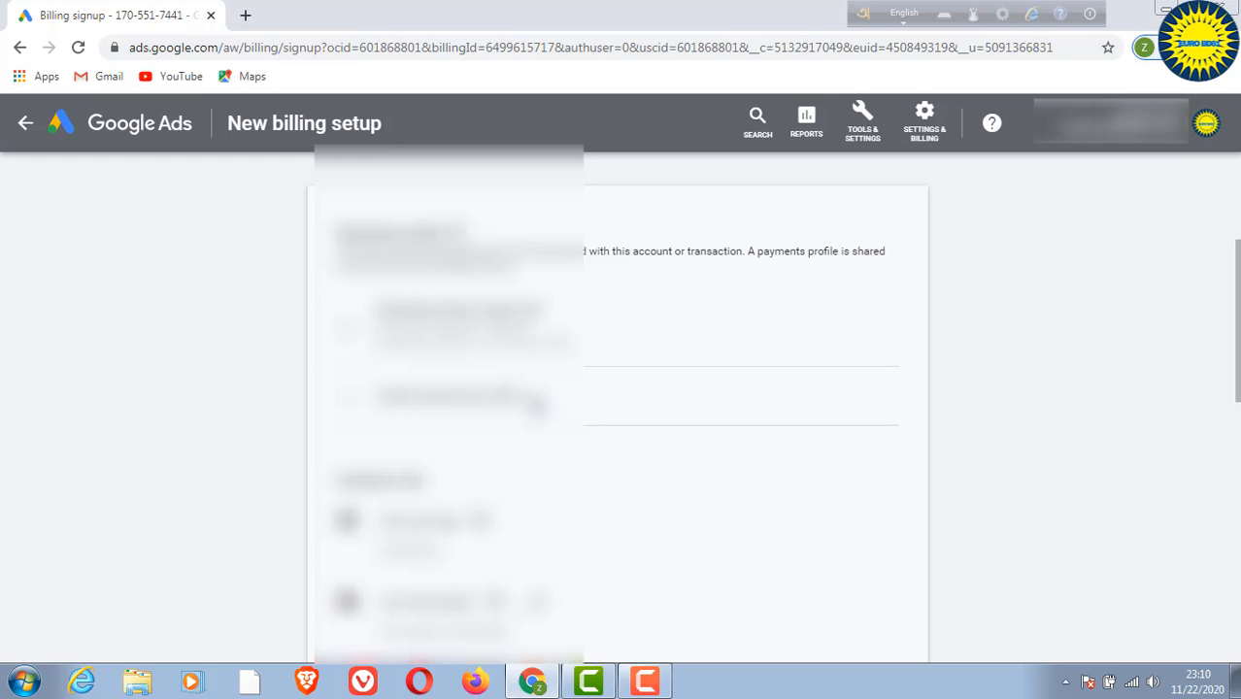
scroll(536, 402, "down", 2)
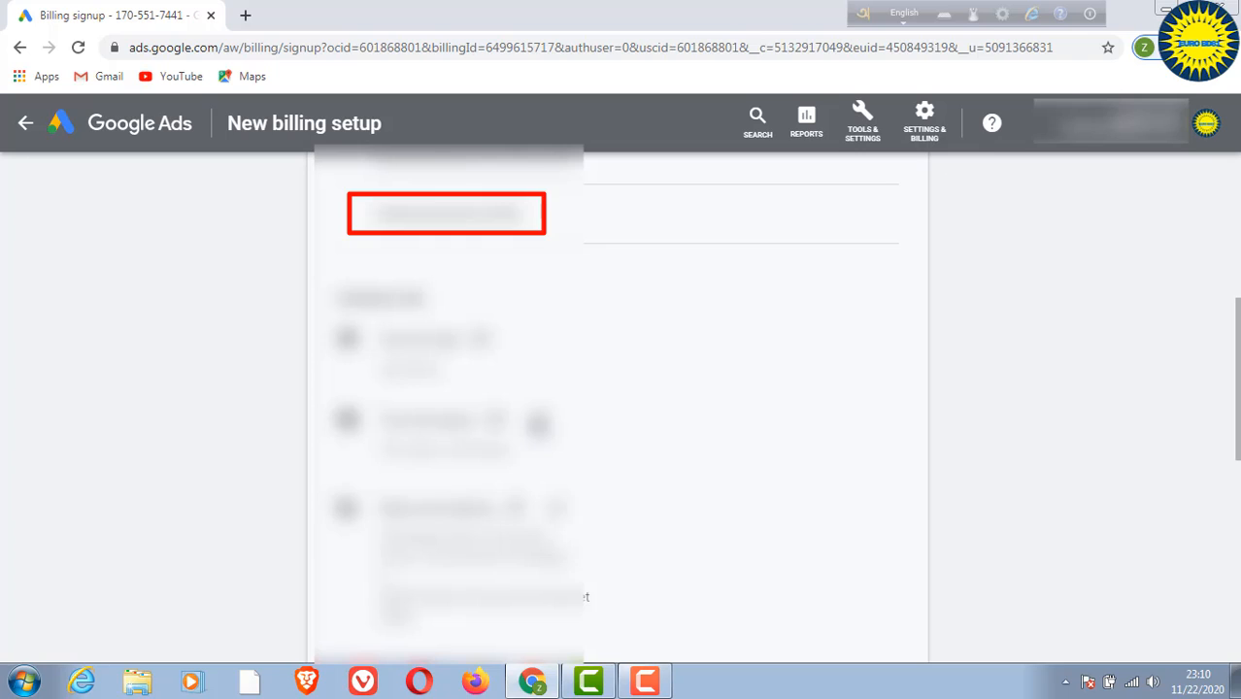
scroll(536, 402, "down", 2)
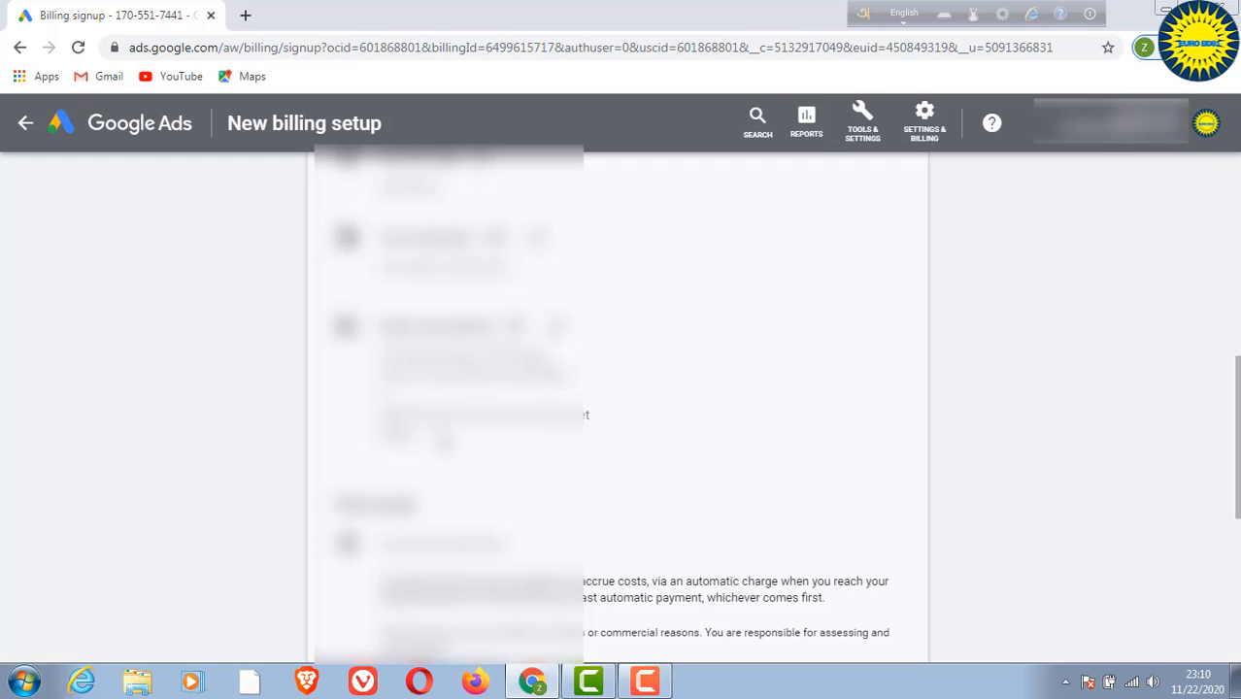
scroll(476, 440, "down", 2)
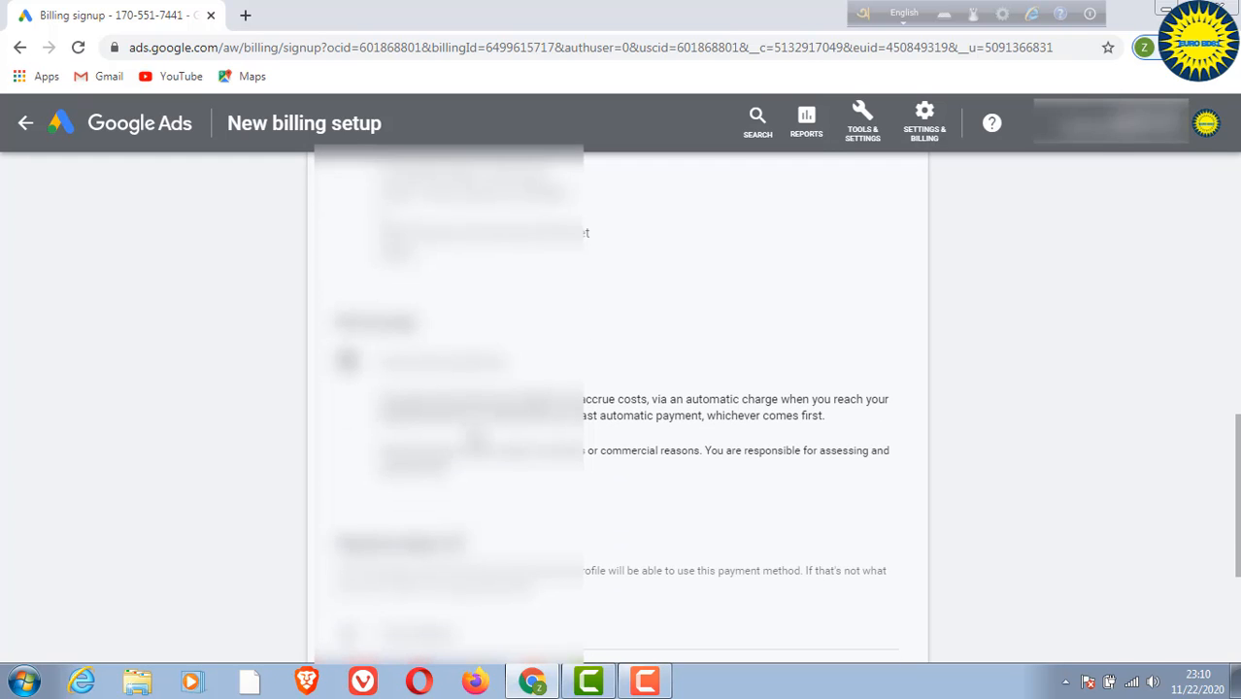
scroll(475, 439, "down", 2)
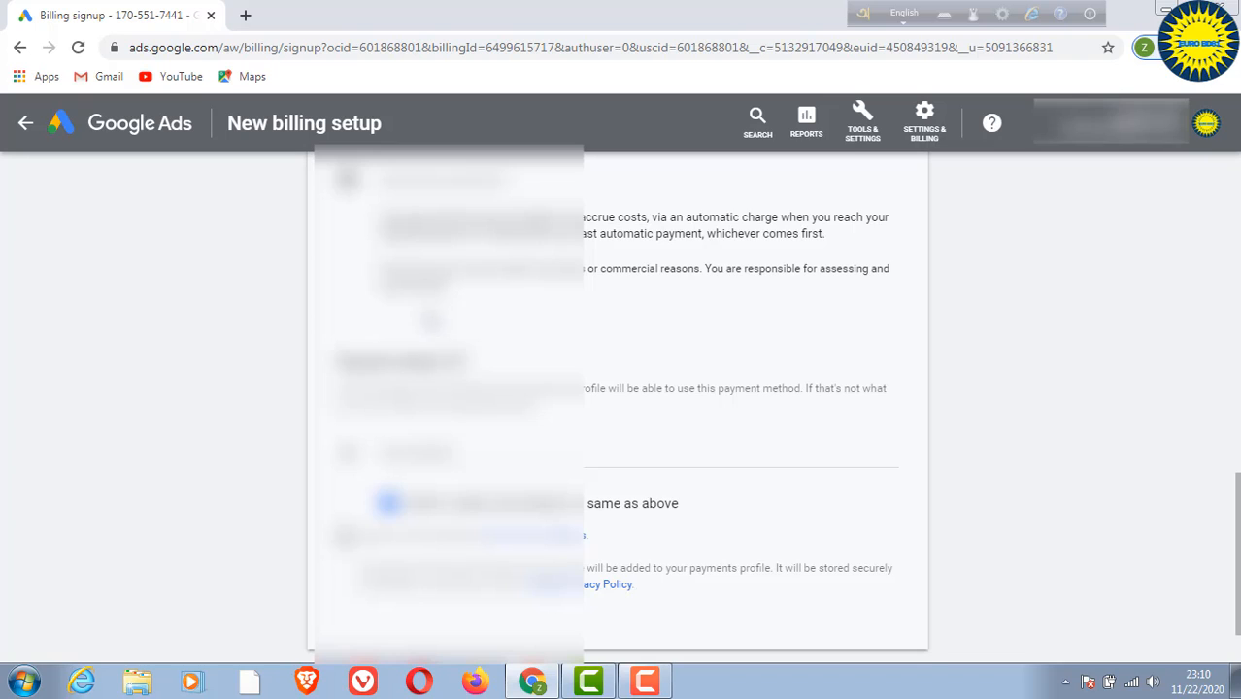
scroll(432, 320, "up", 5)
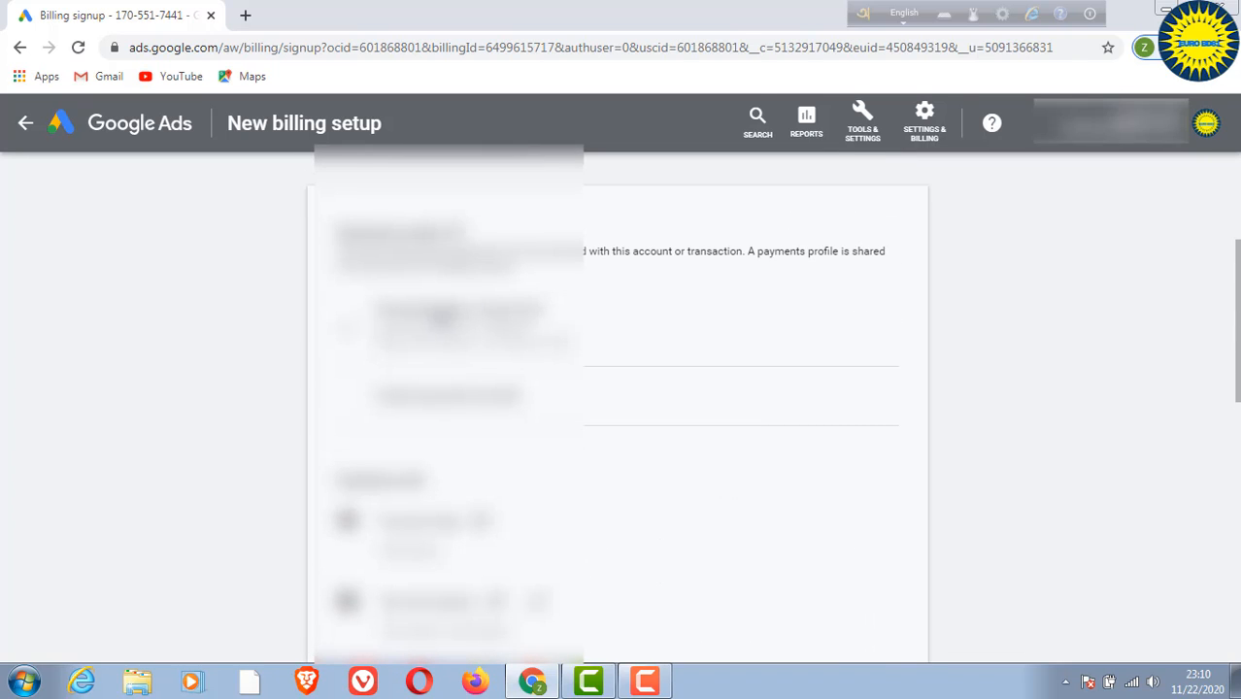
scroll(442, 316, "up", 3)
scroll(456, 514, "down", 1)
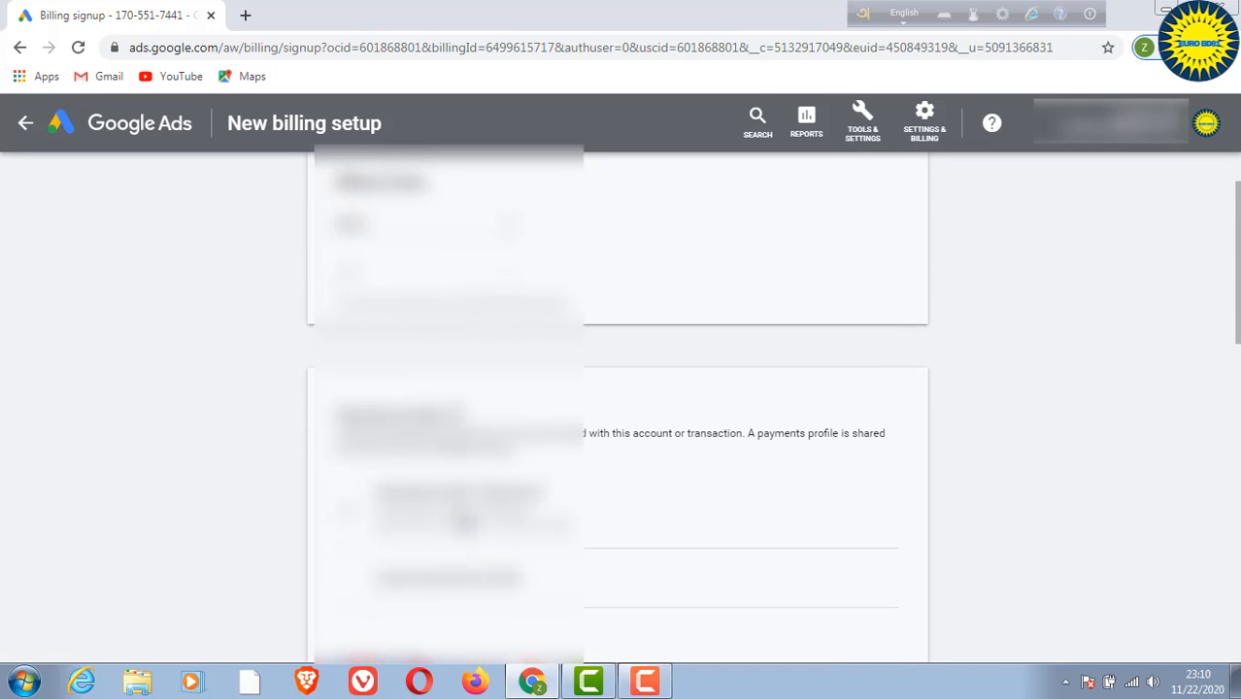
mouse_move(449, 416)
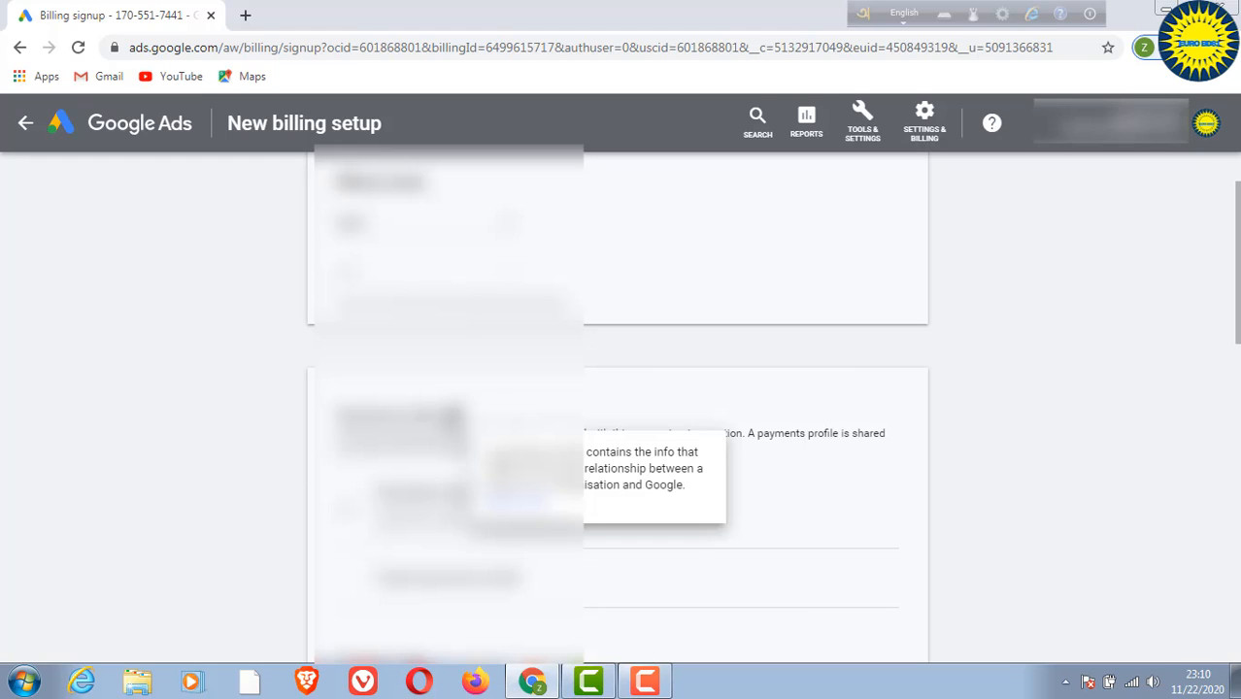
scroll(461, 515, "down", 1)
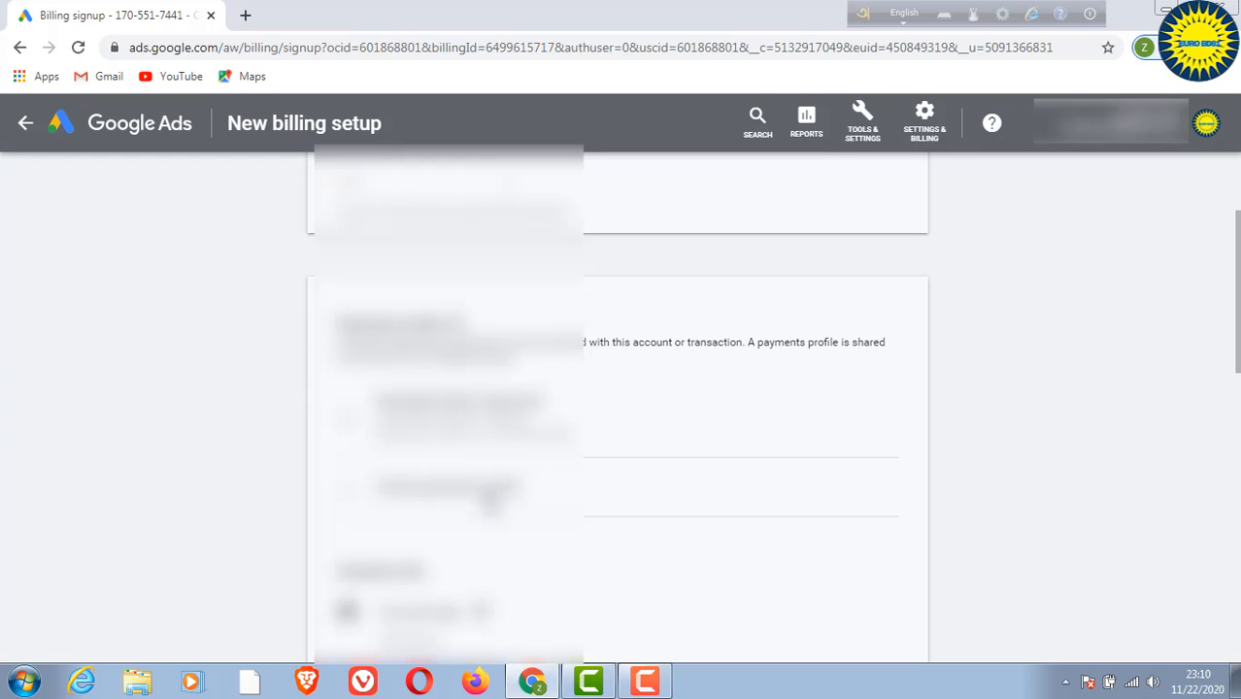
scroll(471, 500, "down", 1)
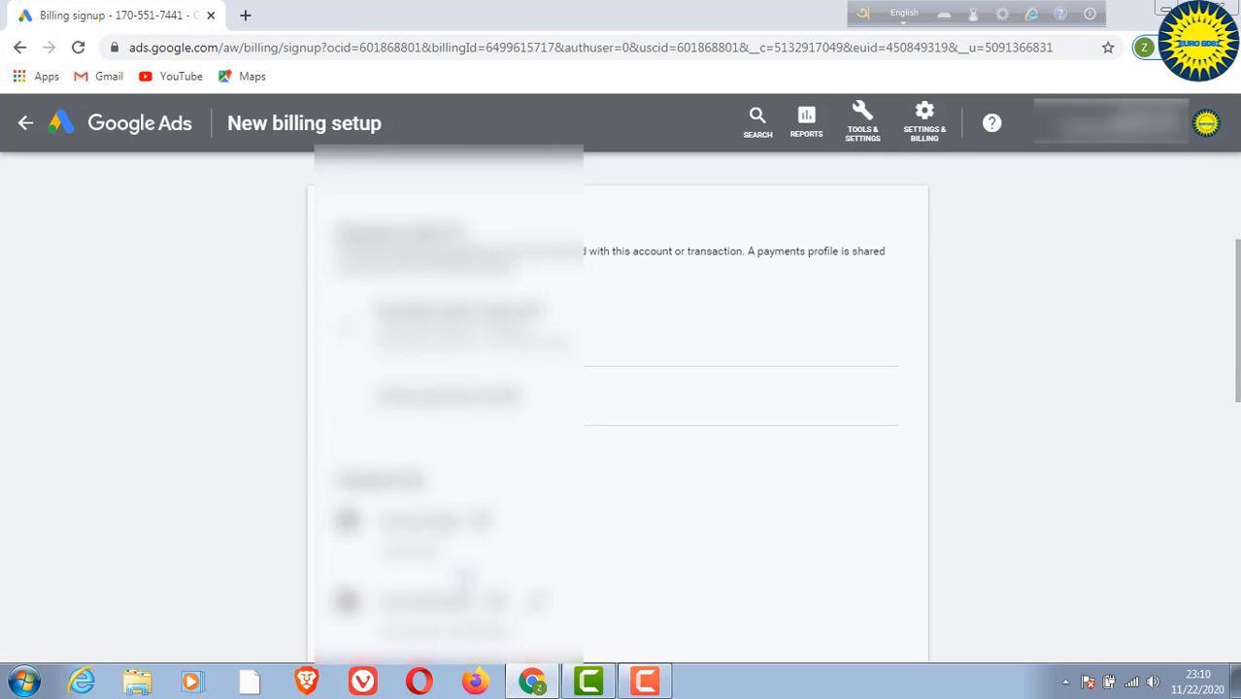
scroll(456, 573, "down", 2)
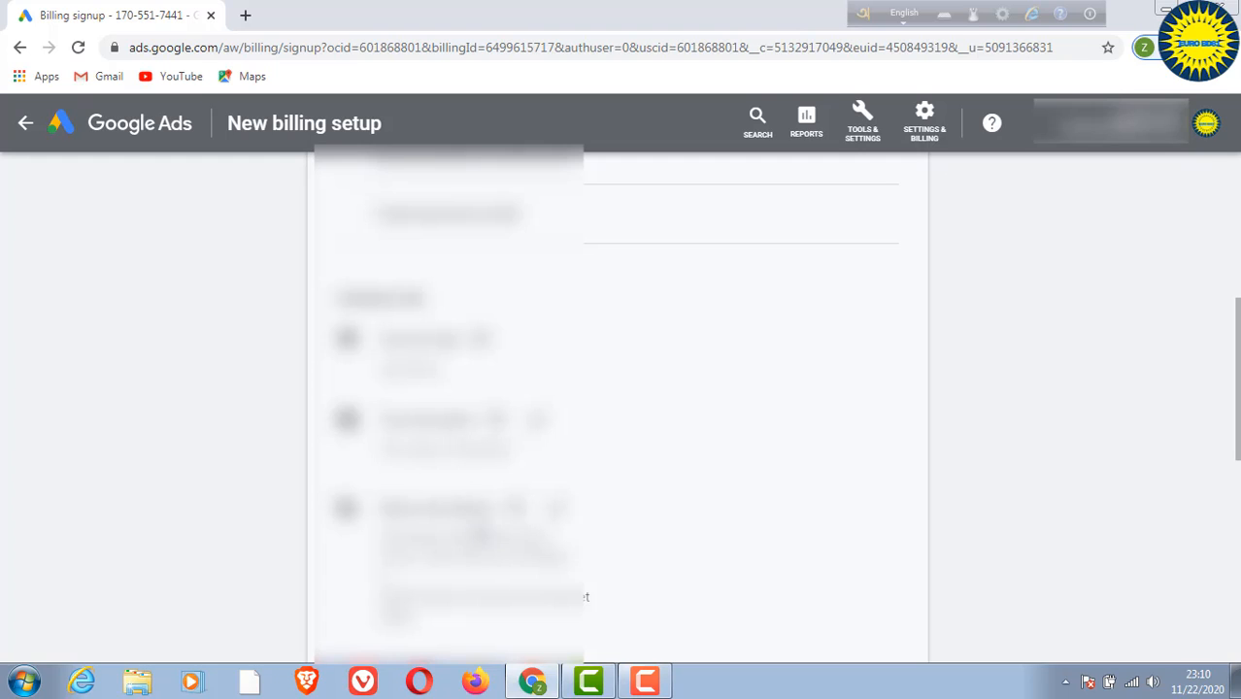
scroll(490, 534, "down", 1)
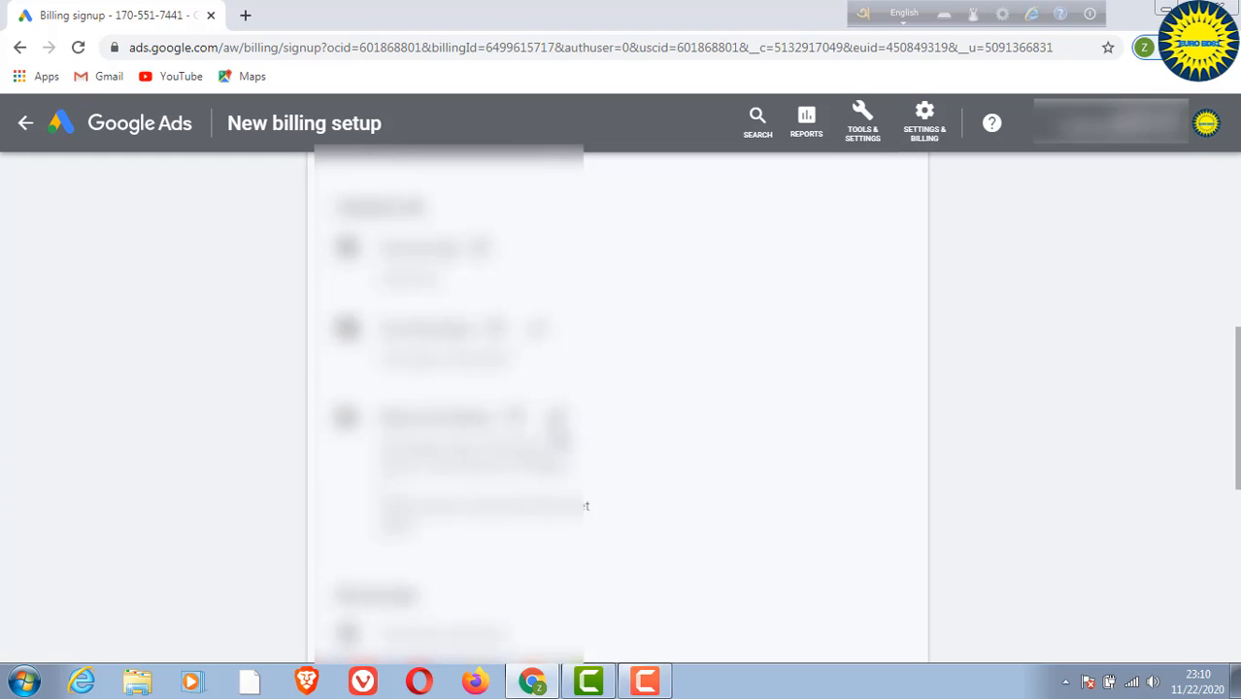
- Examine the automatic payment terms and payment method section of the billing form, including the help note on available payment methods
scroll(530, 476, "down", 3)
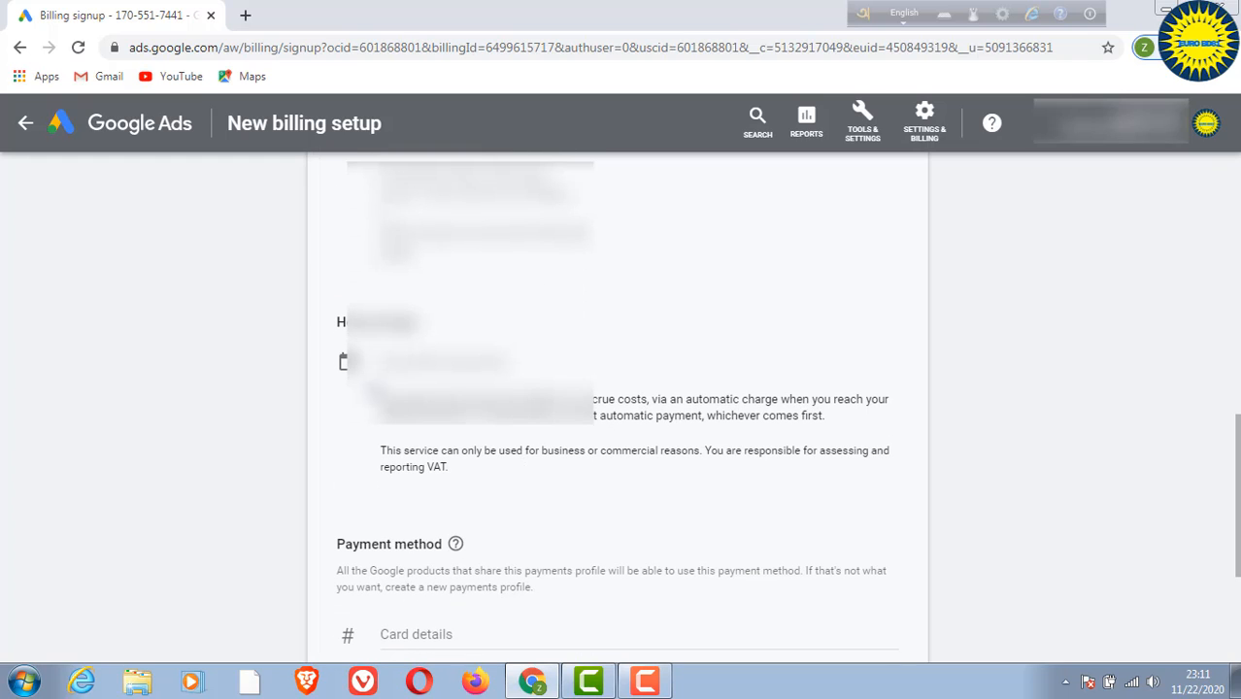
scroll(430, 563, "down", 1)
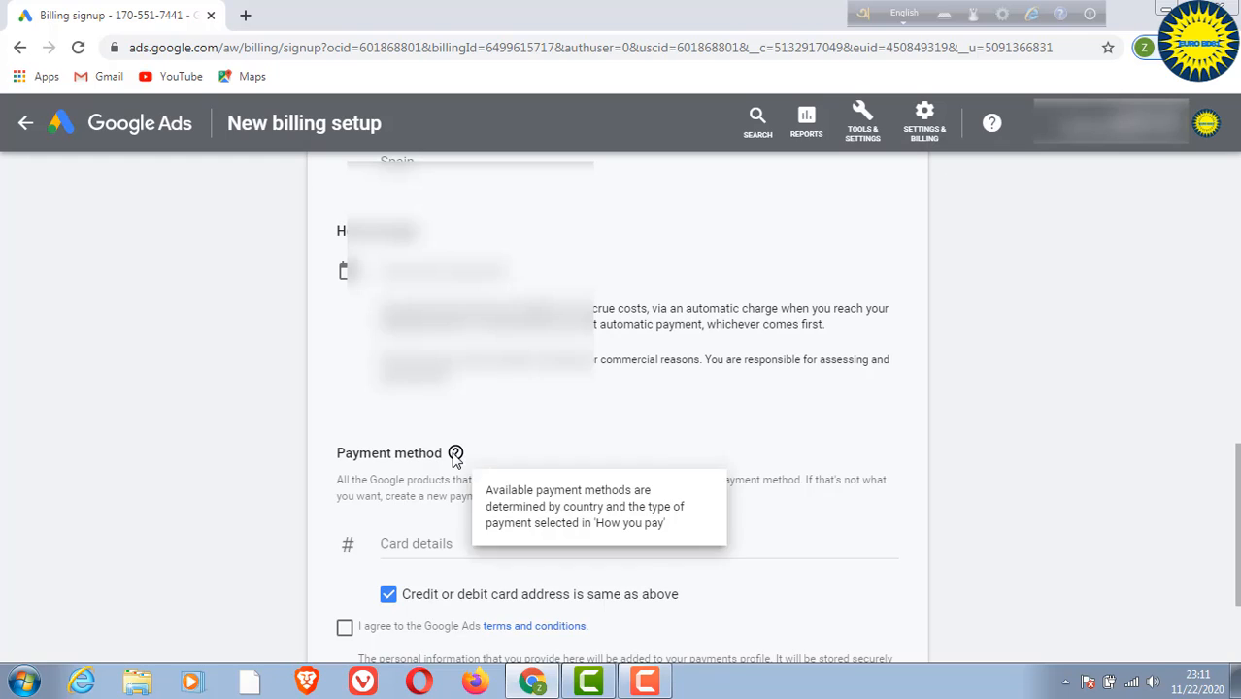
scroll(460, 454, "down", 1)
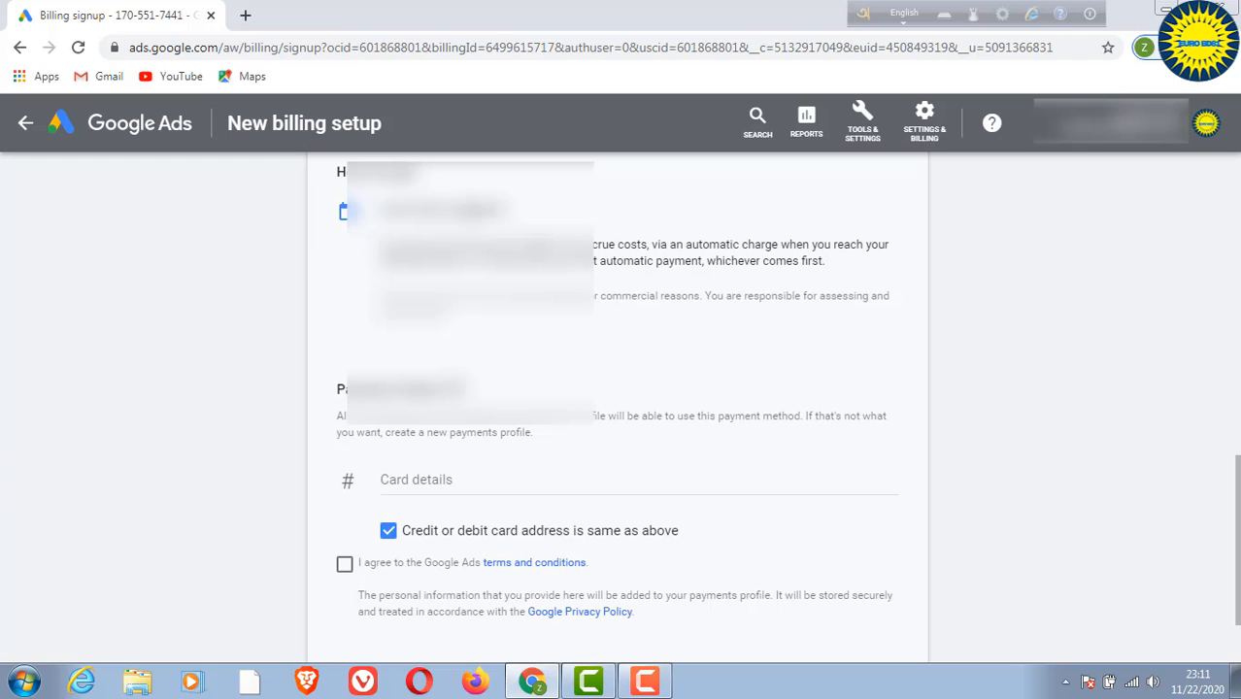
scroll(505, 321, "up", 1)
scroll(511, 323, "up", 2)
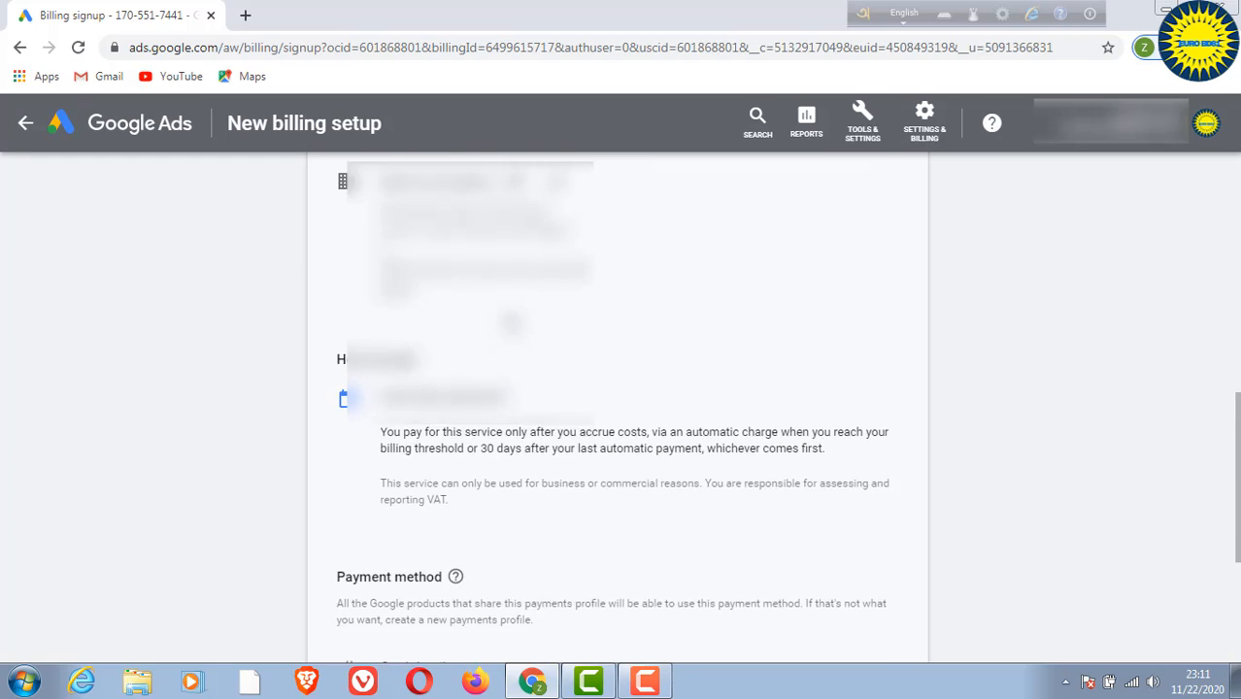
scroll(408, 448, "down", 3)
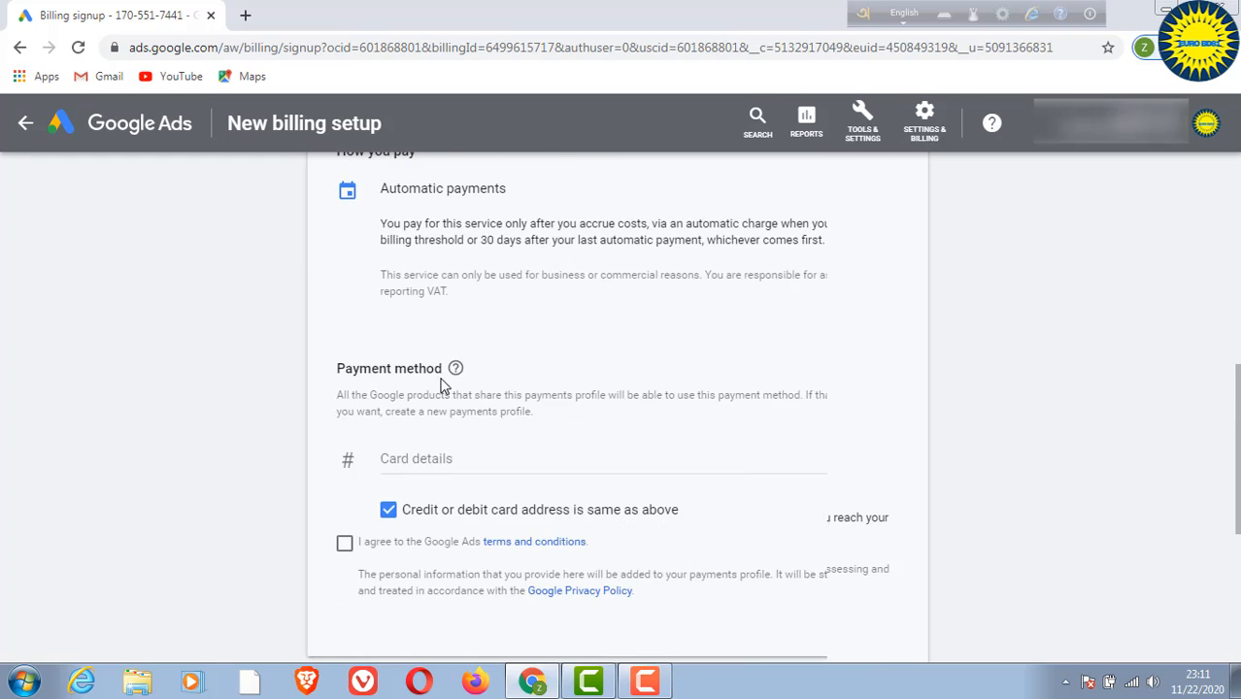
mouse_move(455, 370)
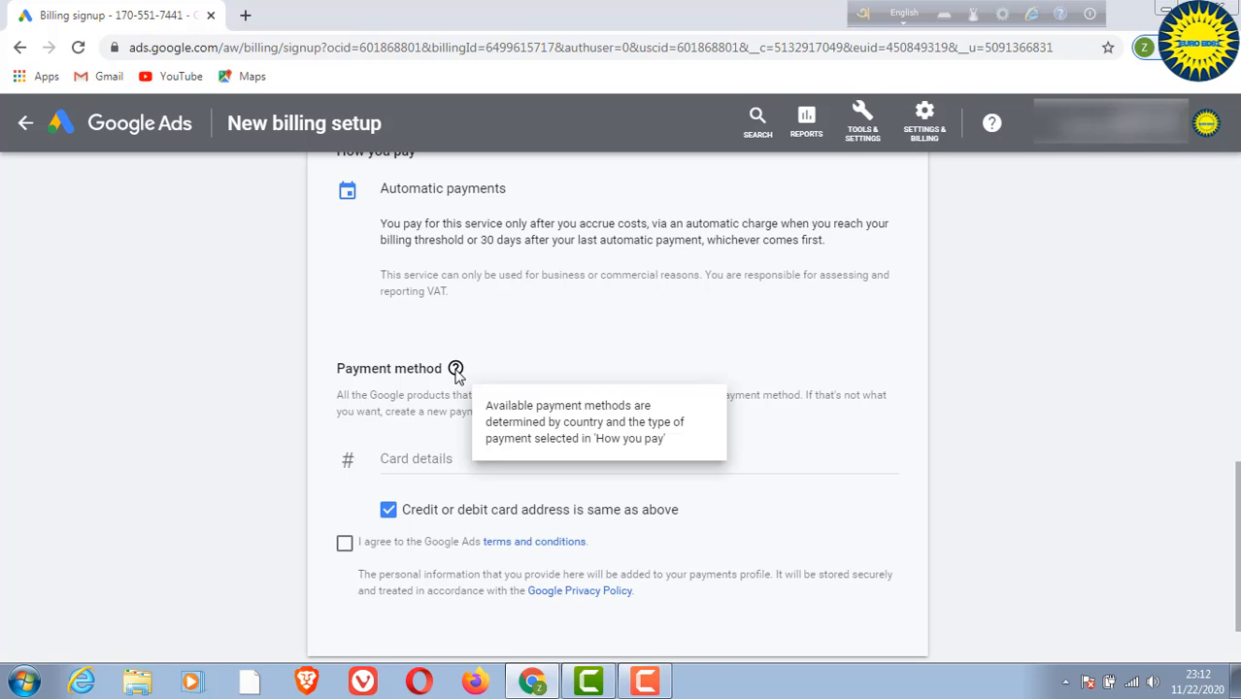
- Submit the billing setup with the payment card details filled in and the Google Ads terms and conditions accepted
left_click(456, 462)
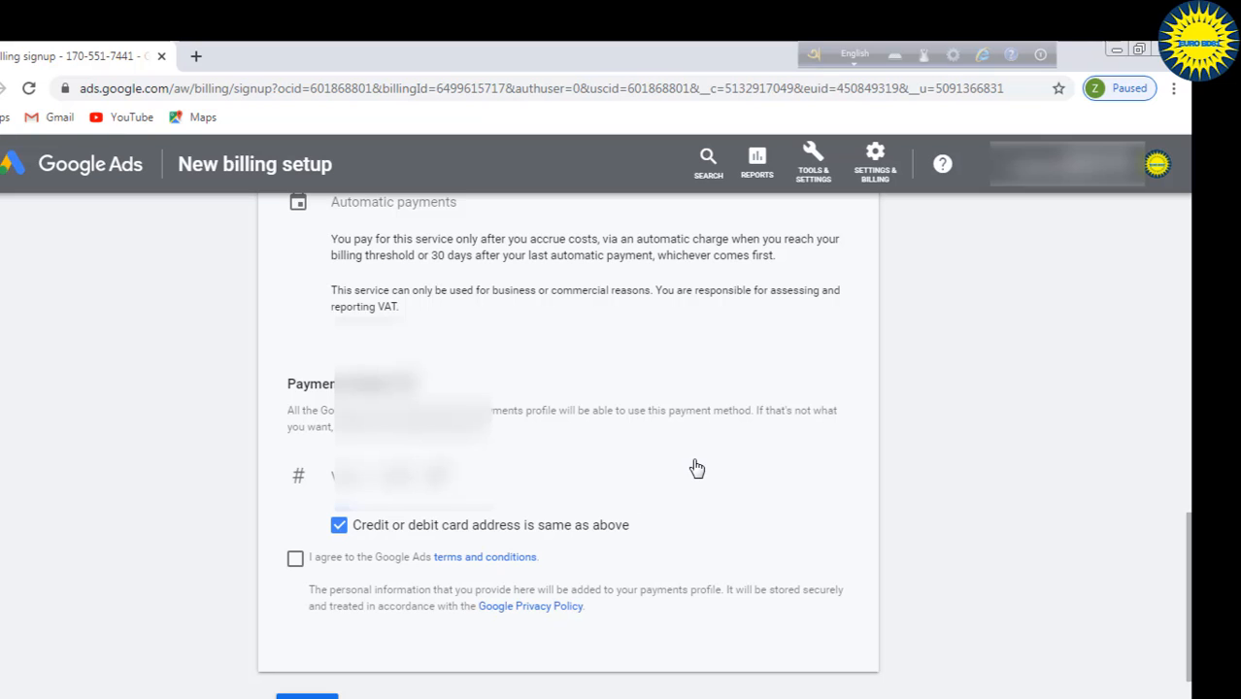
scroll(697, 468, "down", 1)
scroll(697, 468, "up", 1)
scroll(695, 469, "down", 1)
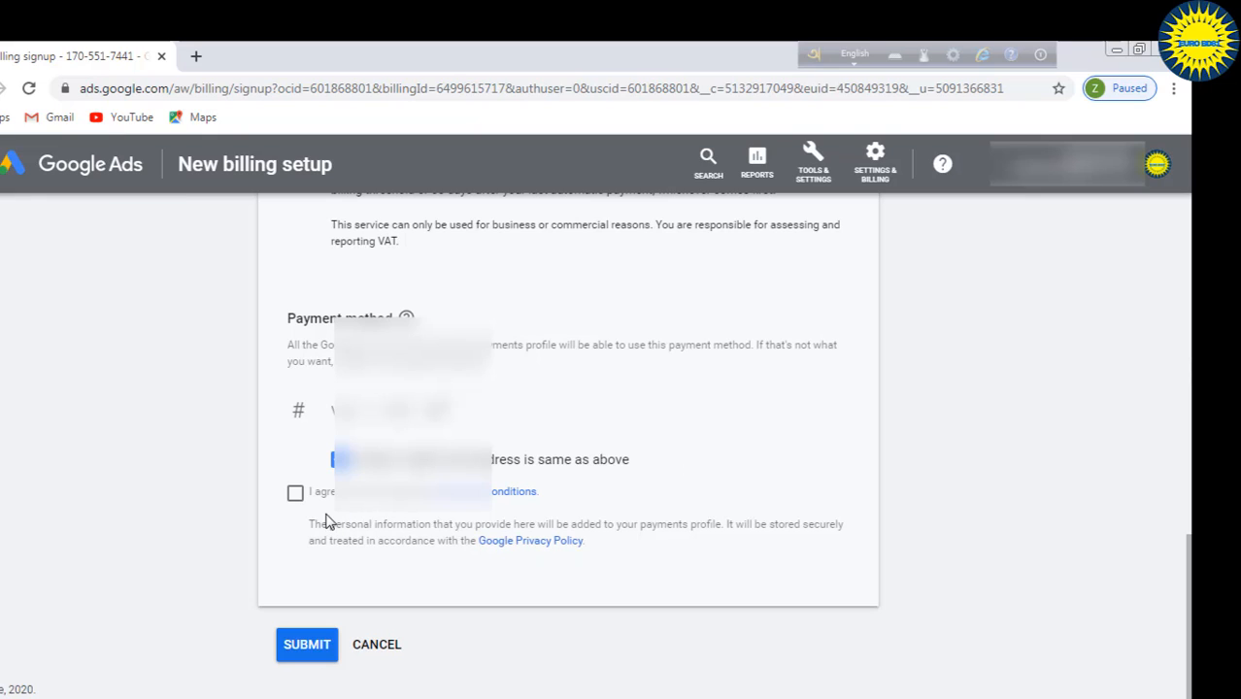
left_click(295, 493)
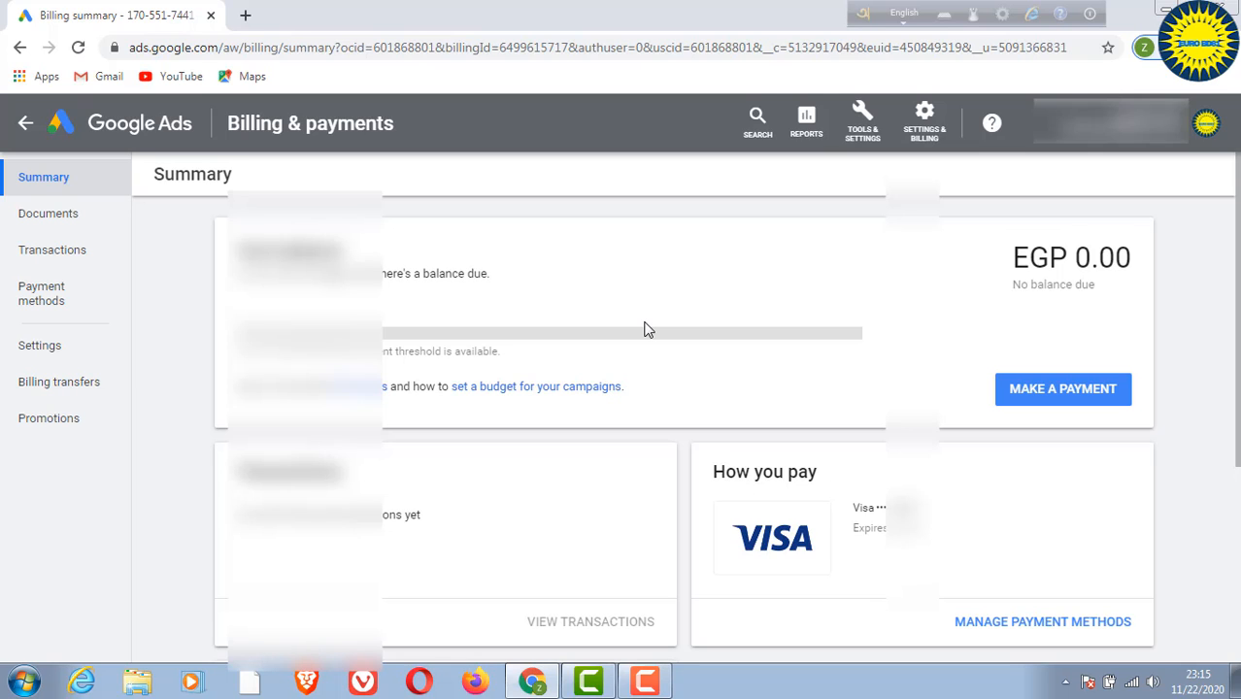
- Examine the billing summary's balance, transactions, payment and settings sections, and open the management page for payment methods
scroll(648, 330, "down", 2)
scroll(649, 330, "up", 2)
scroll(640, 286, "down", 1)
scroll(638, 286, "up", 1)
scroll(868, 416, "down", 1)
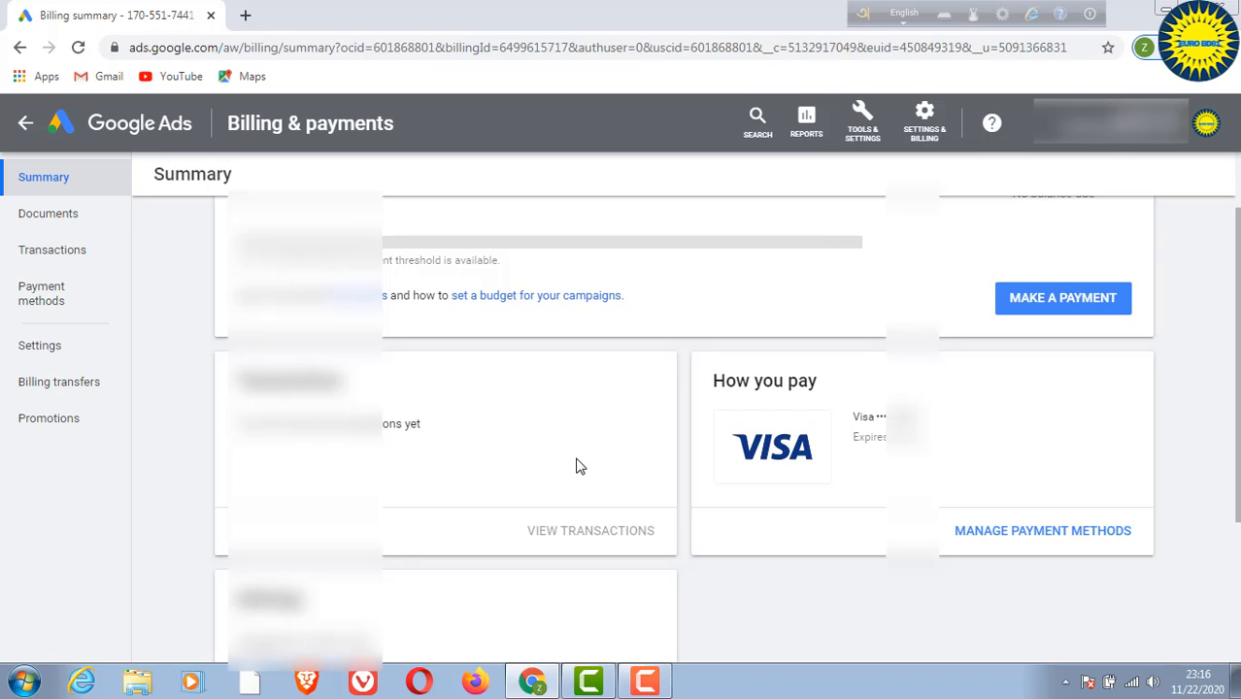
scroll(576, 467, "down", 3)
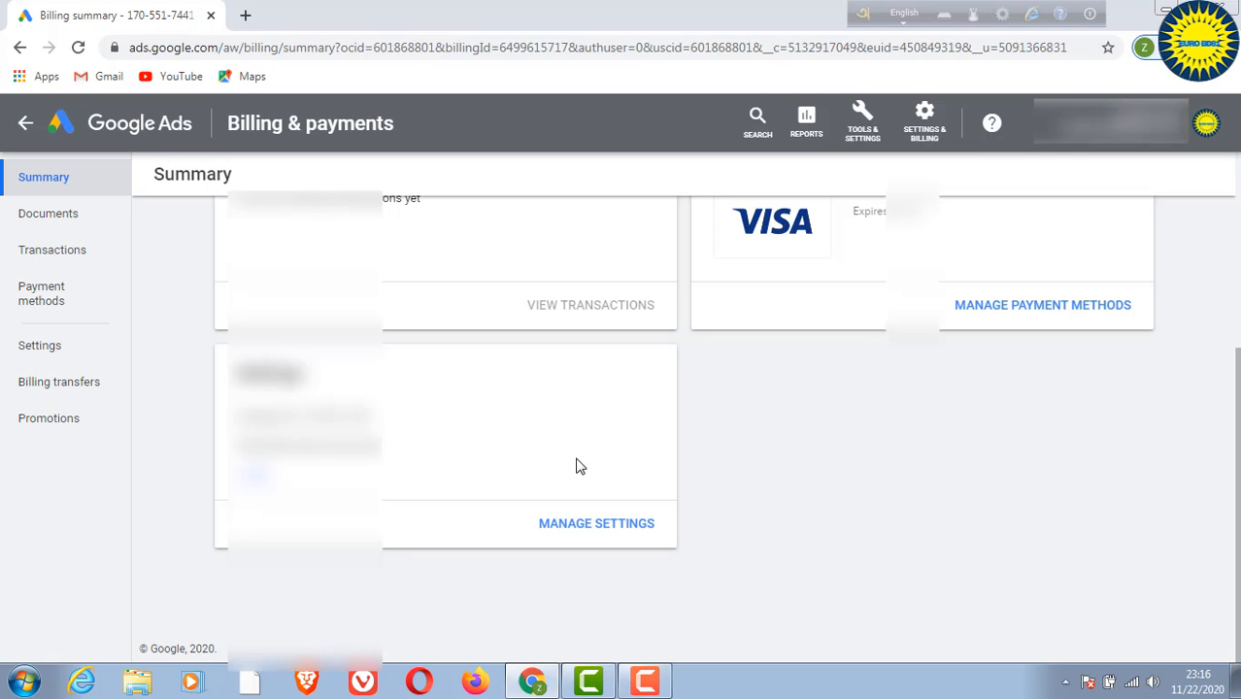
scroll(576, 462, "up", 4)
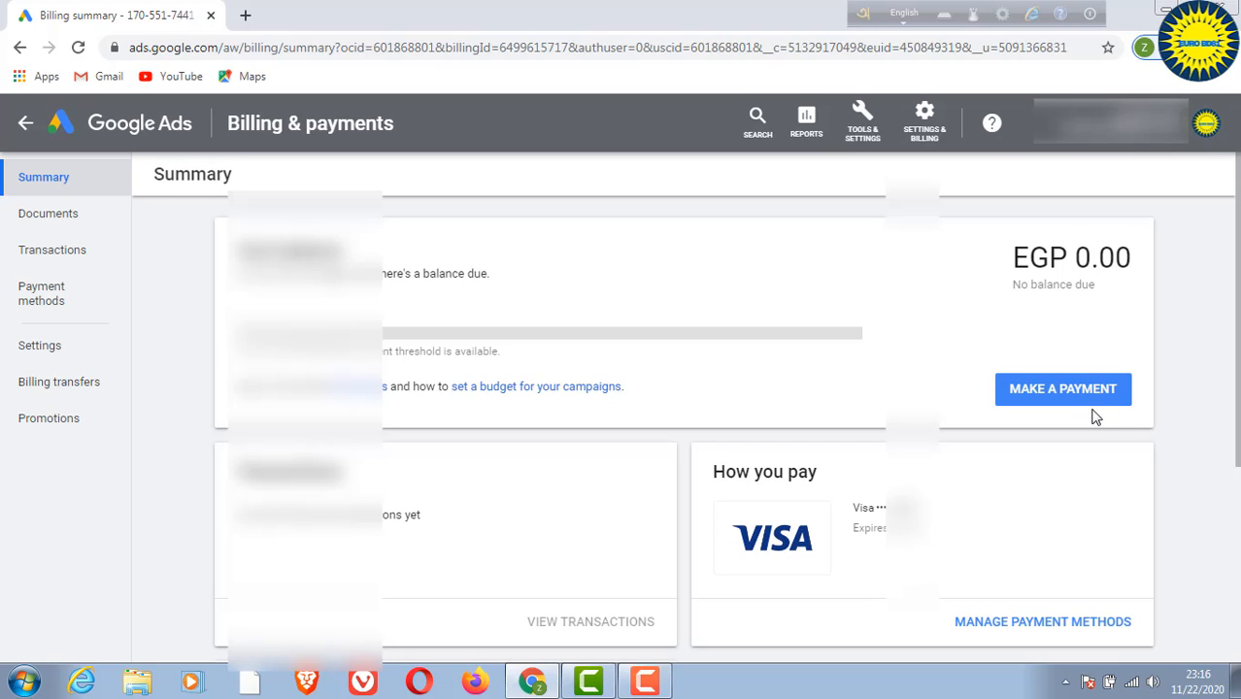
scroll(1029, 524, "down", 1)
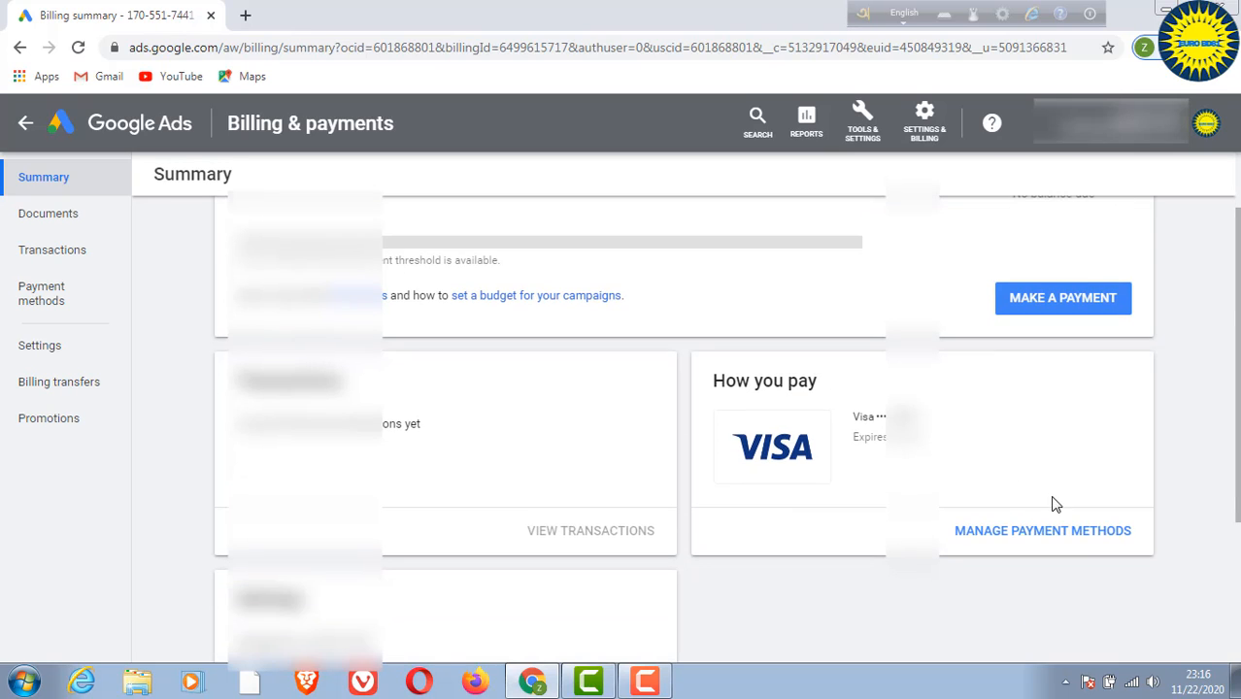
left_click(1078, 532)
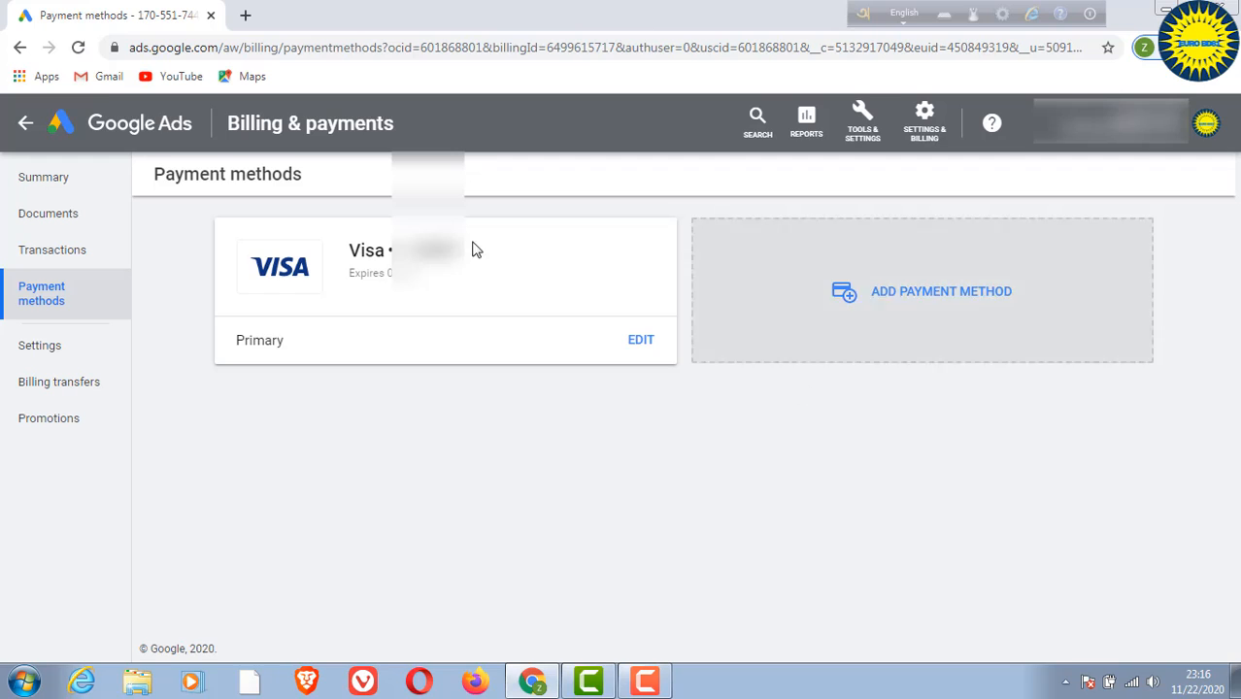
- Return to the campaigns overview and go to the Promotions page of the account's billing
left_click(26, 123)
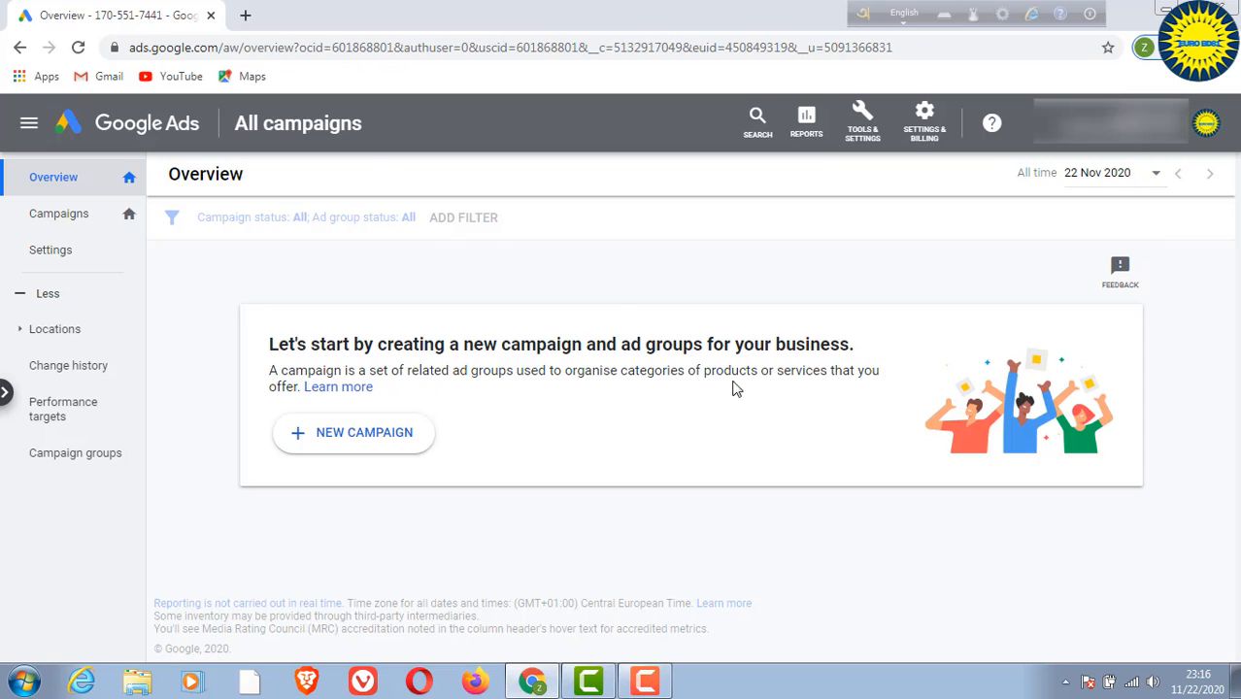
left_click(928, 129)
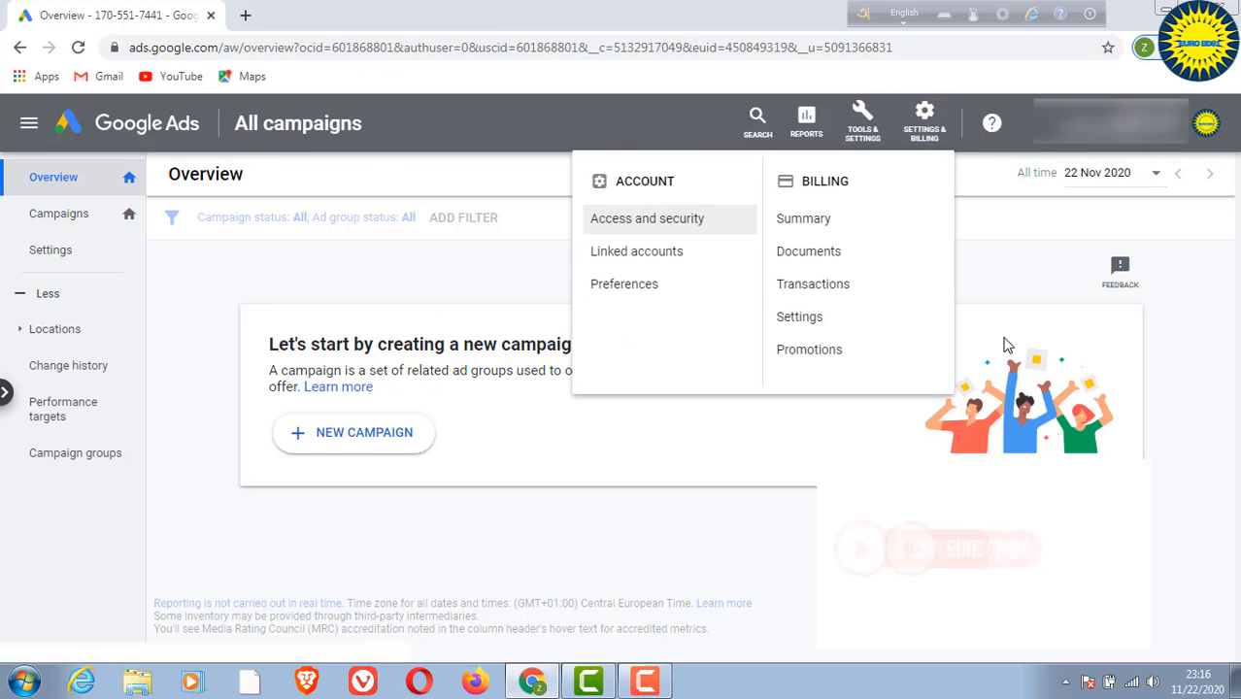
left_click(842, 349)
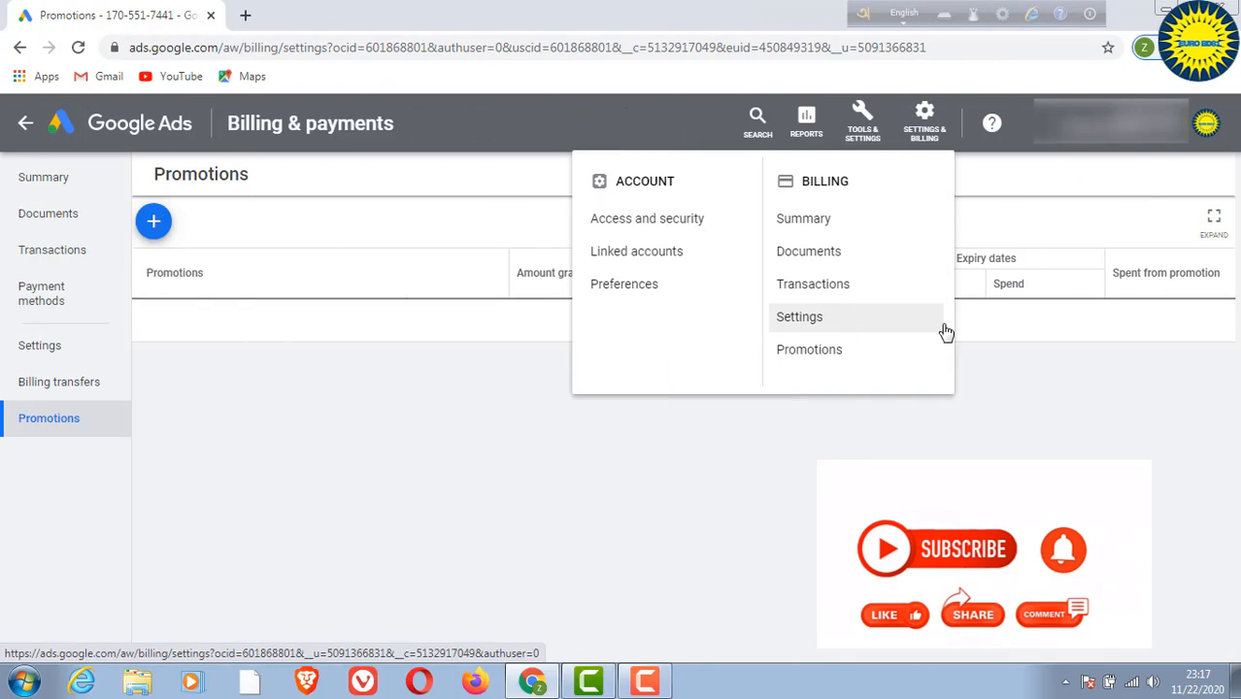
- Open the billing settings and examine the payments account, payments profile and payments users sections
left_click(943, 331)
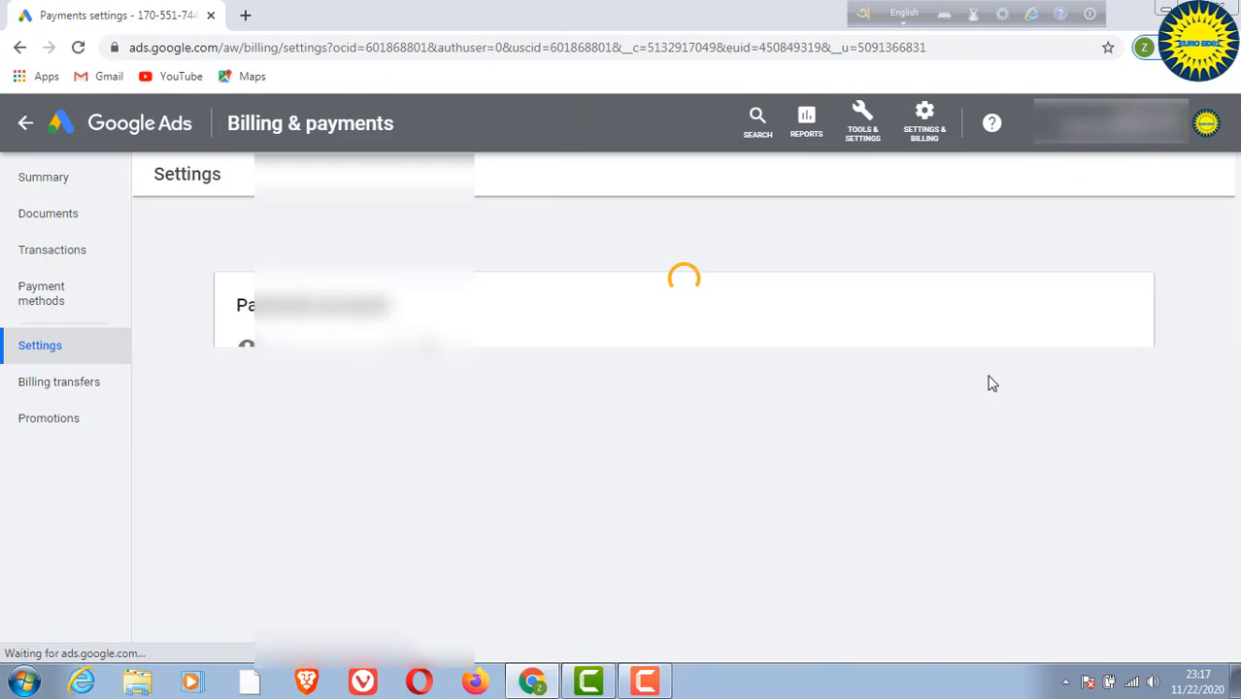
scroll(843, 389, "down", 5)
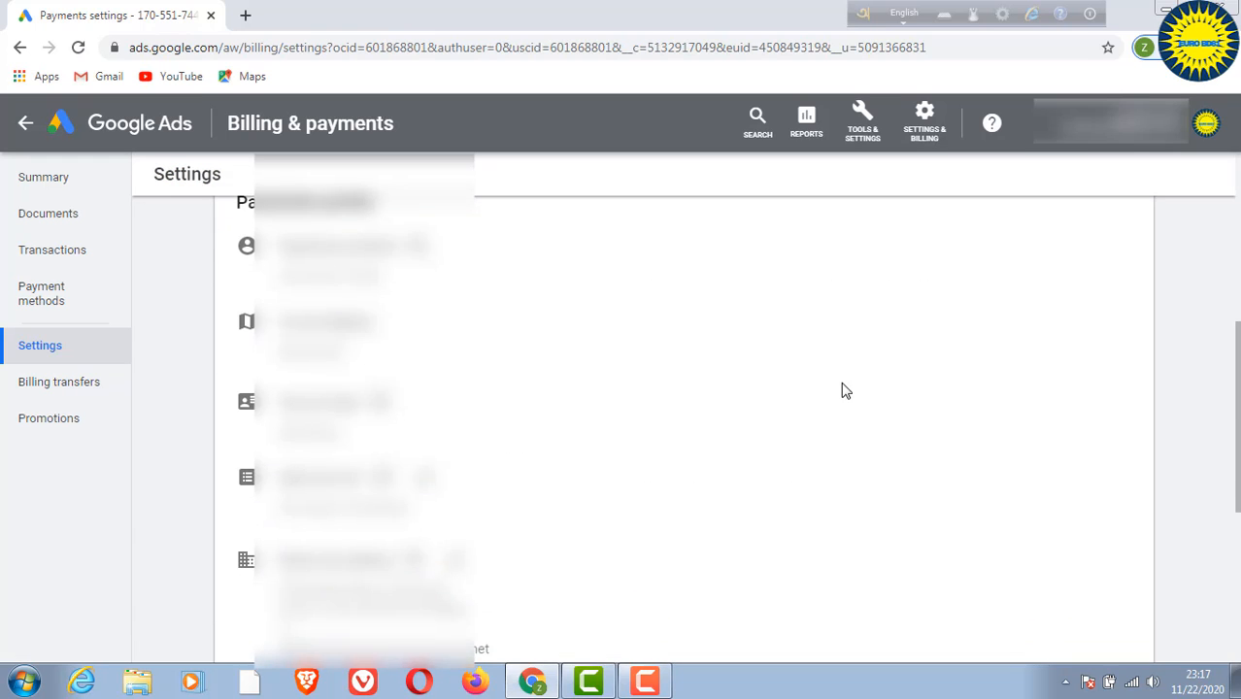
scroll(843, 389, "down", 2)
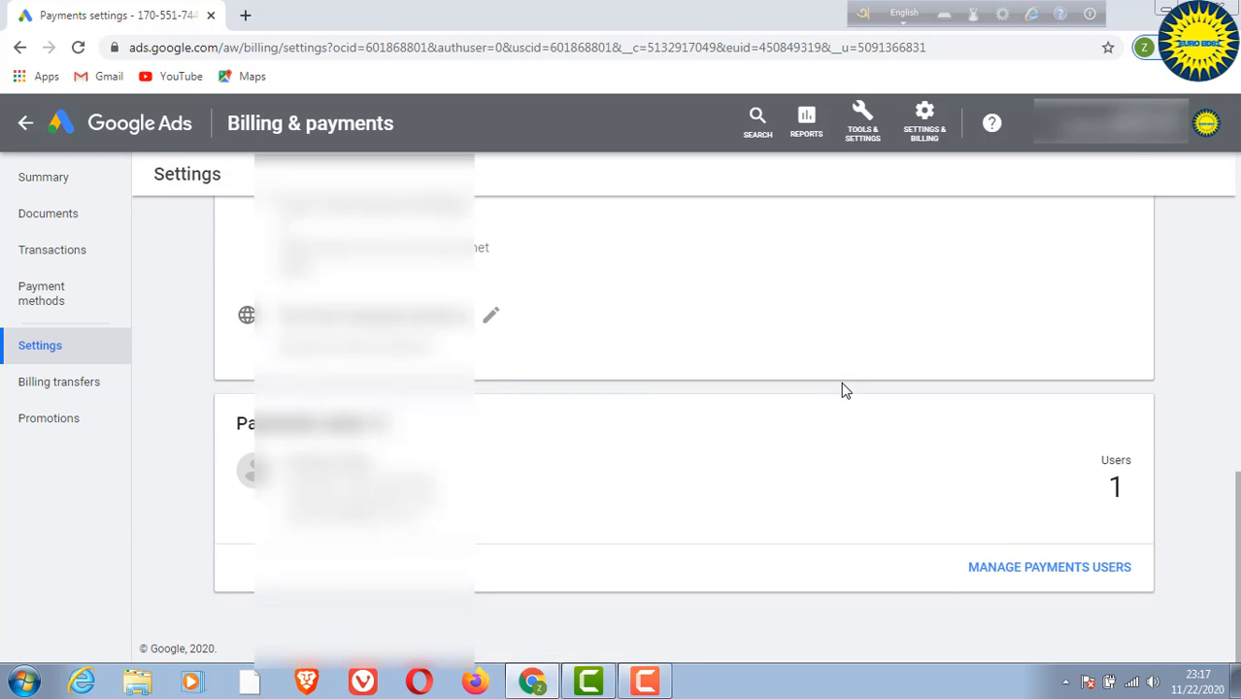
left_click(901, 408)
scroll(903, 411, "up", 3)
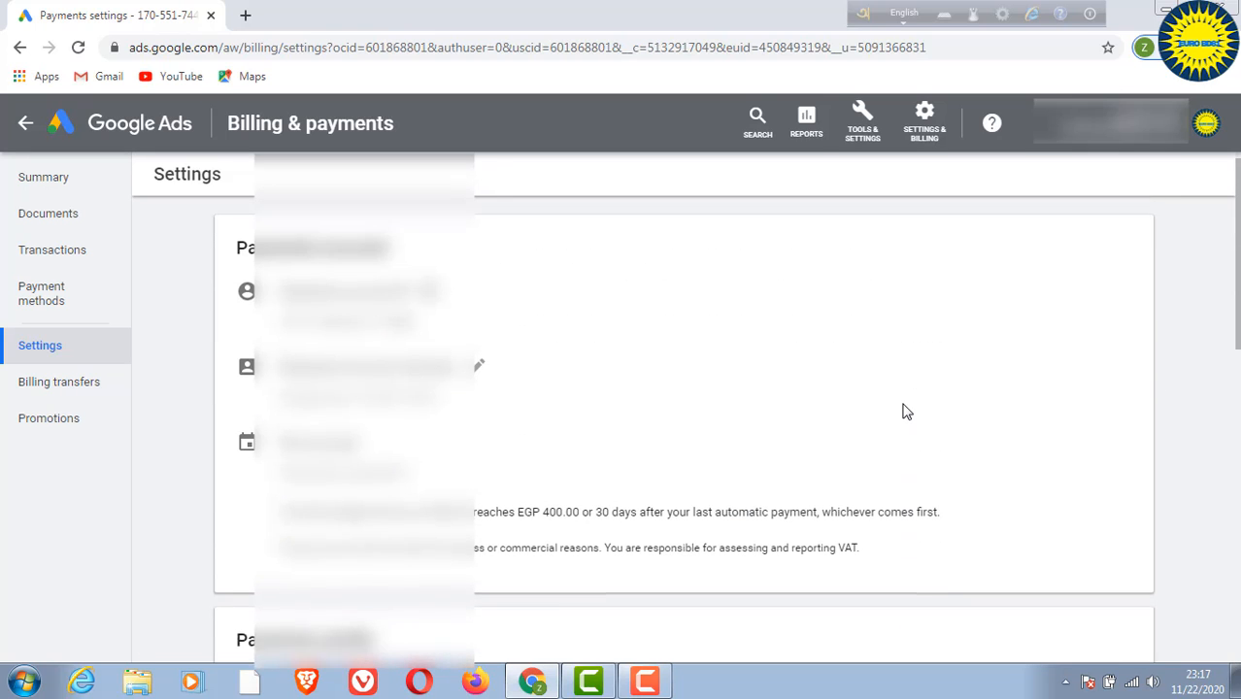